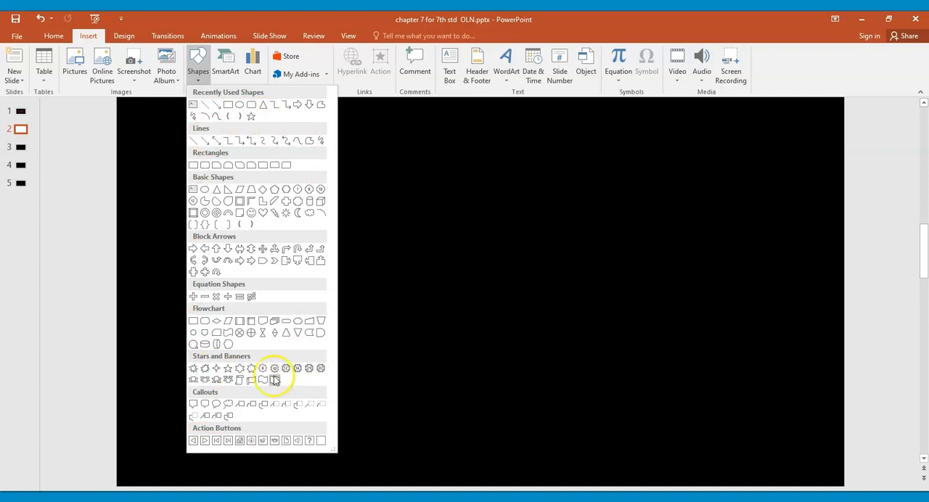
Step: Draw a 32-point star about 15.65 cm high and 24.7 cm wide and move it towards the middle of slide 2
click(320, 369)
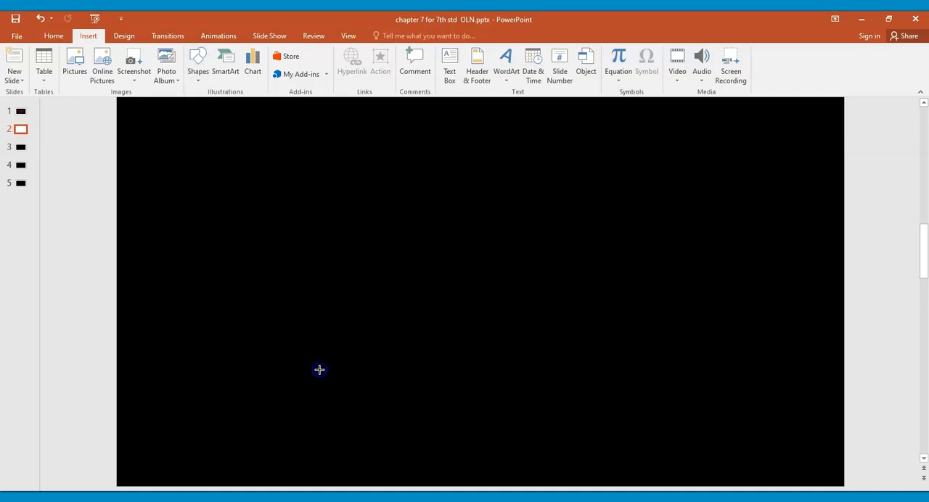
drag(202, 134, 730, 470)
drag(379, 278, 361, 266)
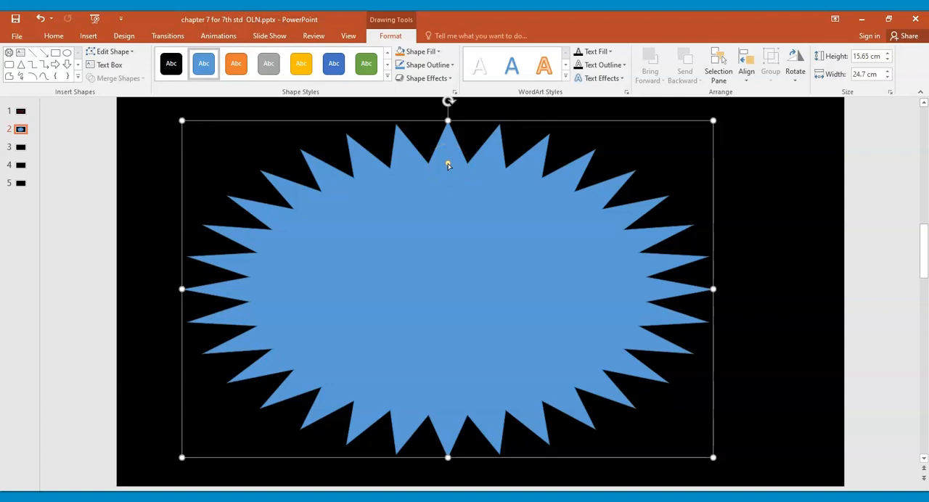
Step: Deepen the star's points slightly and apply the darker blue solid-fill theme style from the second row of Theme Styles
mouse_move(448, 165)
mouse_down()
mouse_move(442, 279)
mouse_move(458, 129)
mouse_move(440, 220)
mouse_move(439, 209)
mouse_move(450, 150)
mouse_move(443, 247)
mouse_move(460, 162)
mouse_up()
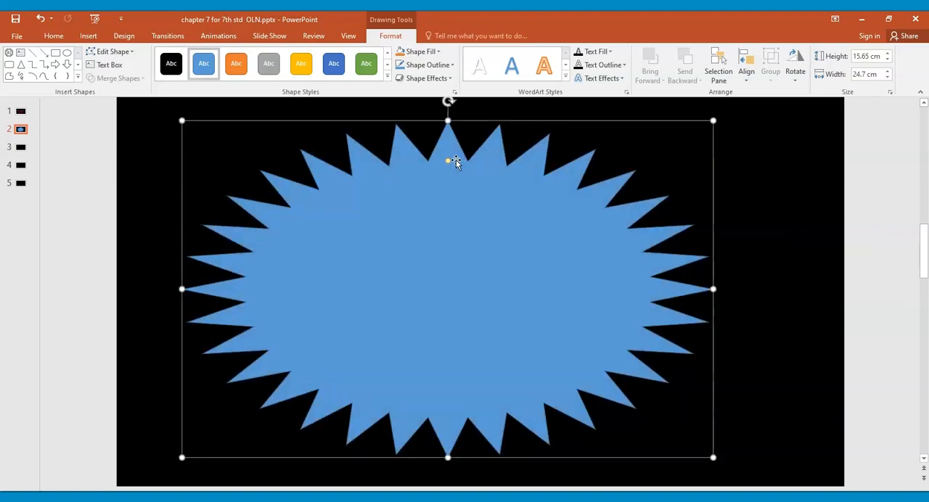
drag(449, 162, 449, 171)
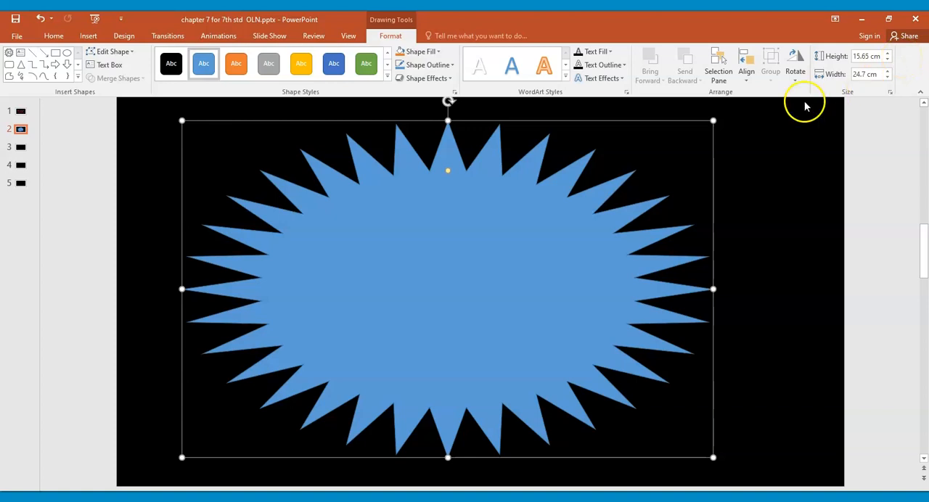
click(388, 80)
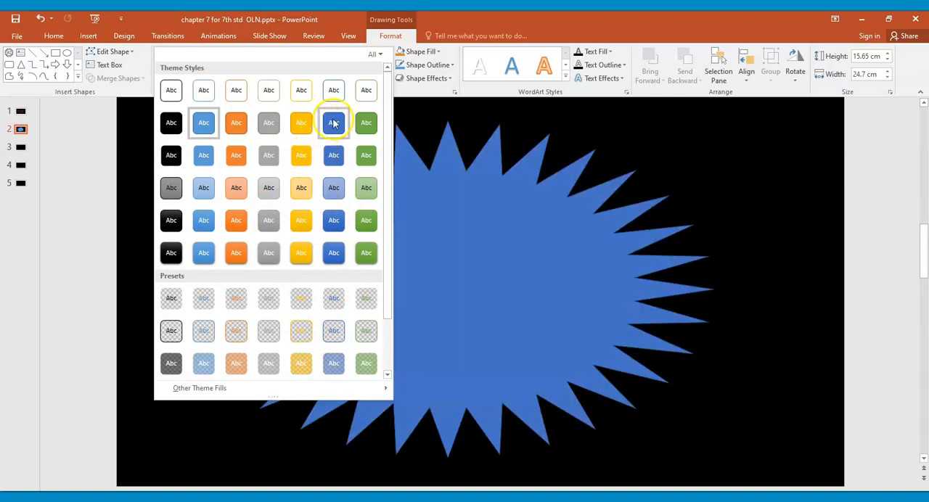
click(334, 123)
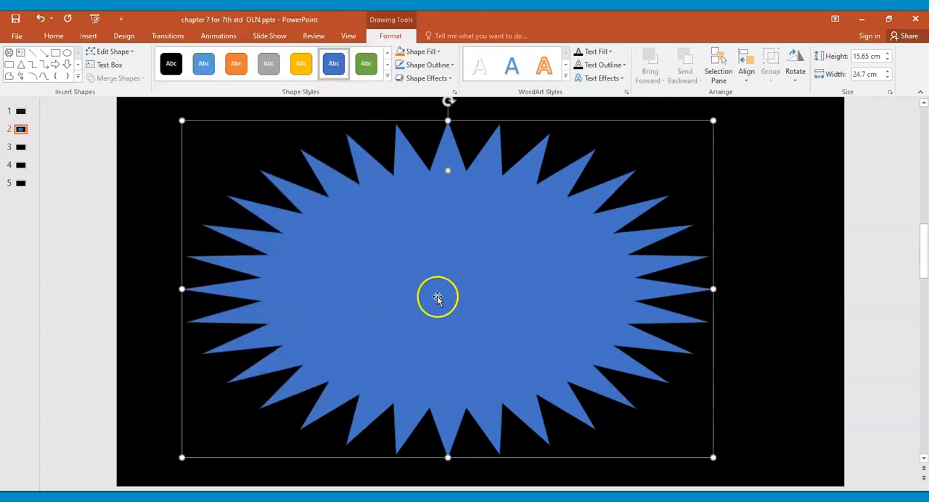
Step: Try a custom green fill for the star, lightening it and darkening it to RGB 50, 104, 86
click(440, 53)
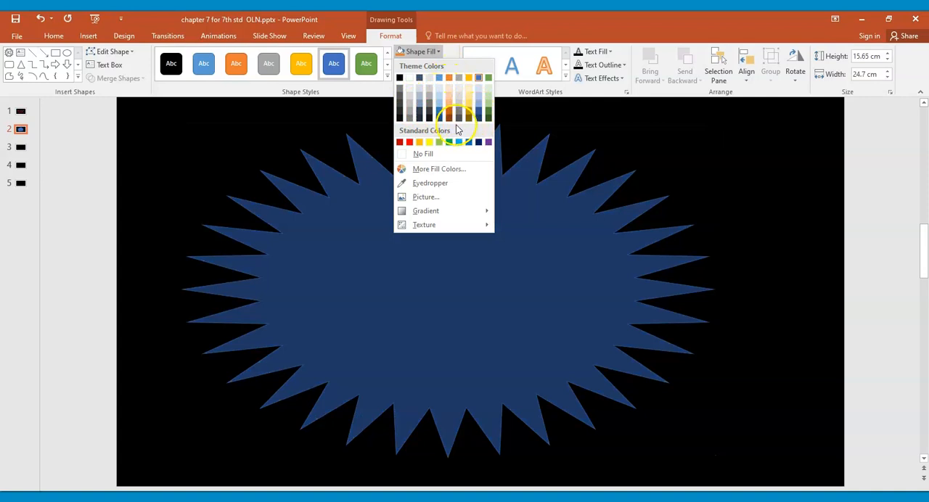
click(439, 169)
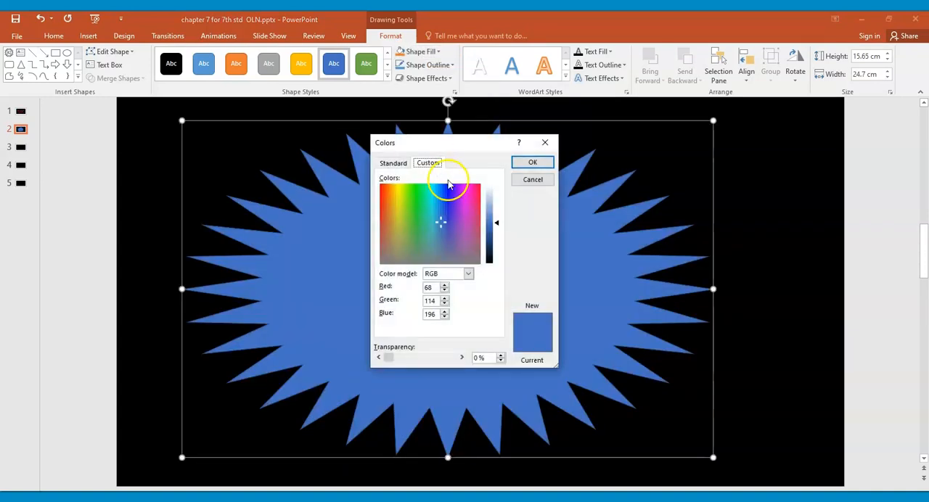
drag(443, 226, 424, 234)
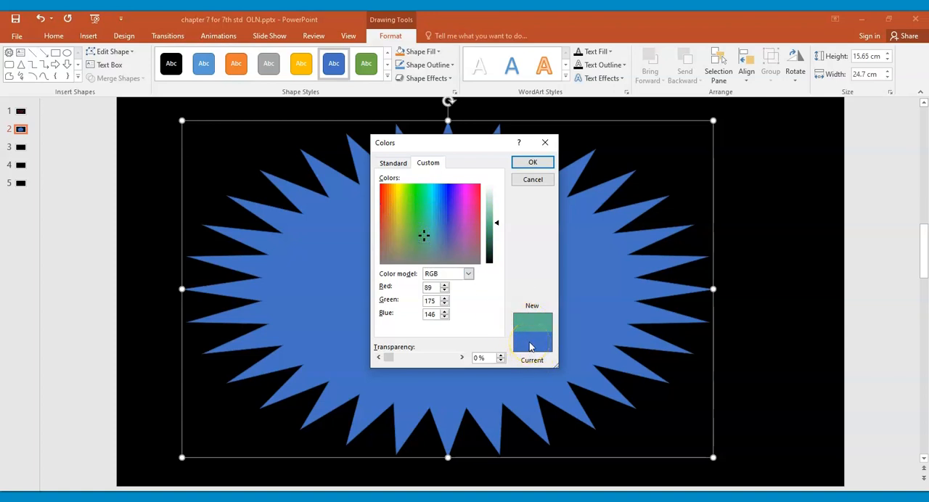
drag(498, 222, 496, 209)
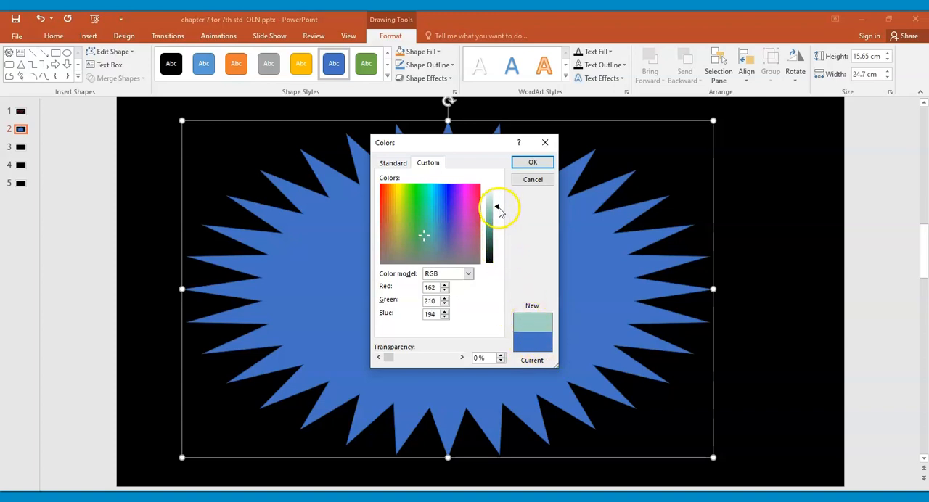
drag(497, 212, 493, 241)
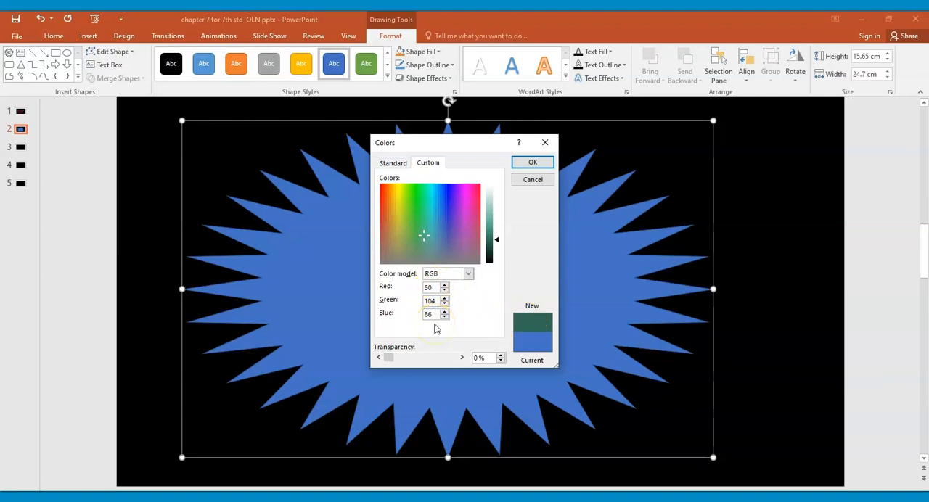
Step: Try a purple fill colour for the star, and set its values to Red 50, Green 144 and Blue 90
click(469, 200)
drag(439, 289, 418, 291)
text(50)
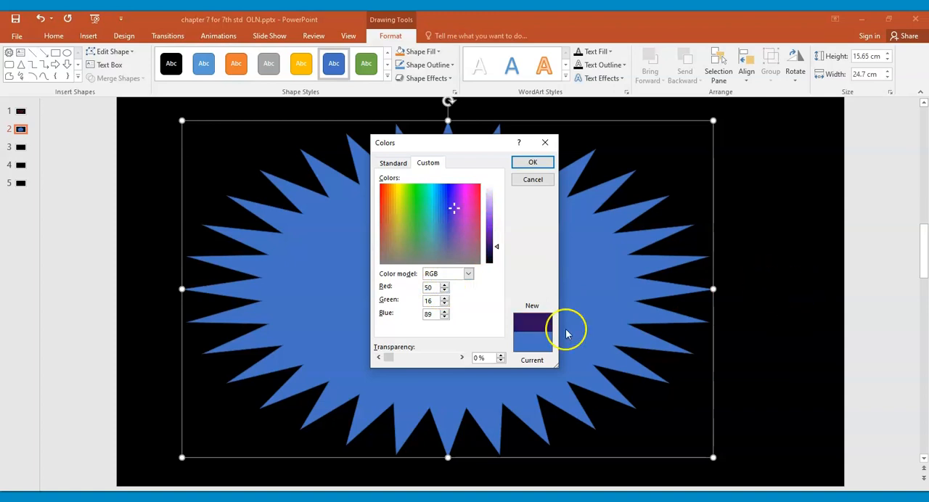
drag(440, 302, 429, 301)
text(144)
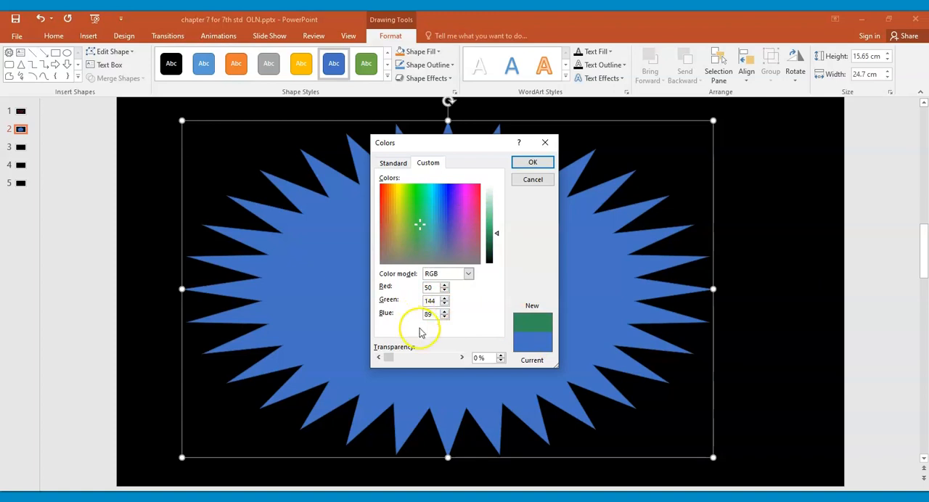
text(5)
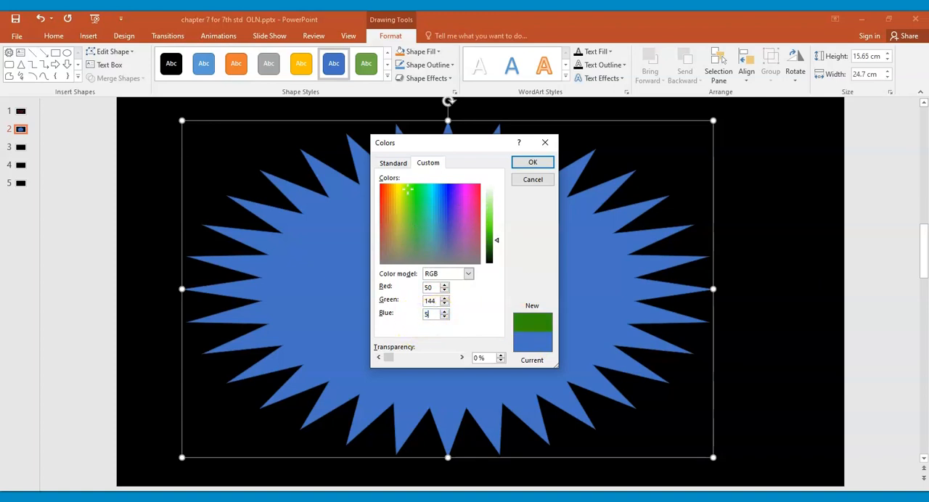
text(0)
click(435, 313)
text(90)
Step: Fill the star with custom teal (RGB 45, 137, 149) at 15% transparency and make its points much deeper
mouse_move(428, 223)
mouse_down()
mouse_move(449, 207)
mouse_move(423, 235)
mouse_move(418, 207)
mouse_move(431, 220)
mouse_up()
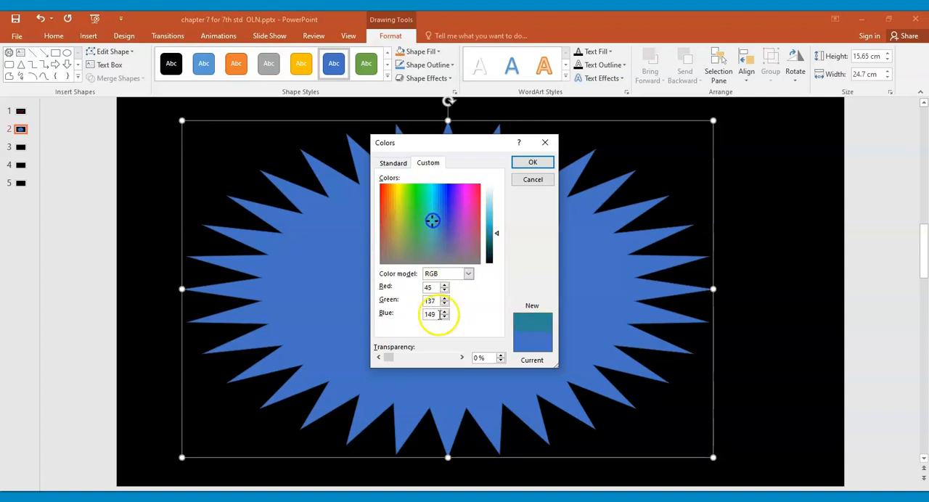
click(468, 273)
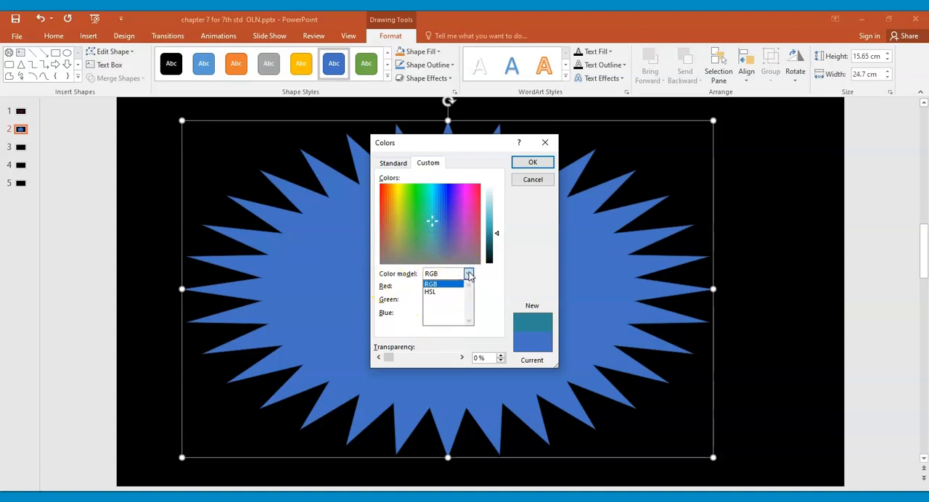
click(438, 294)
click(438, 286)
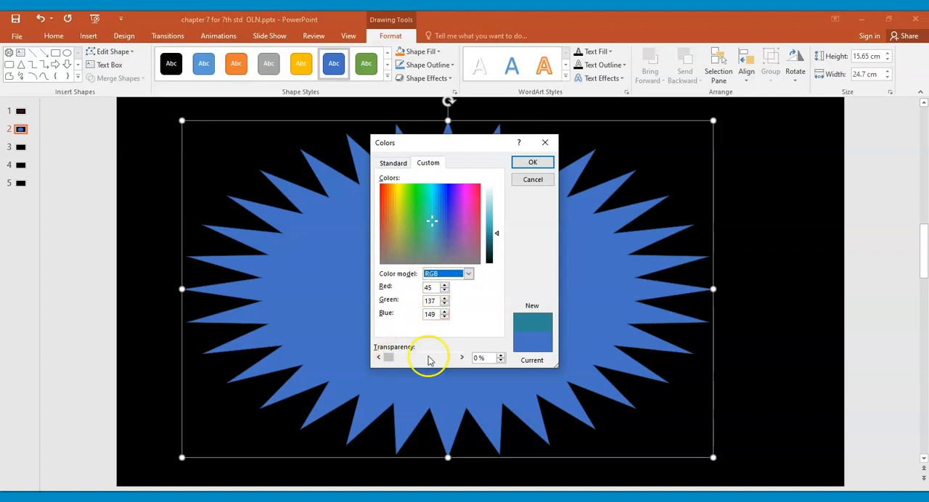
click(462, 358)
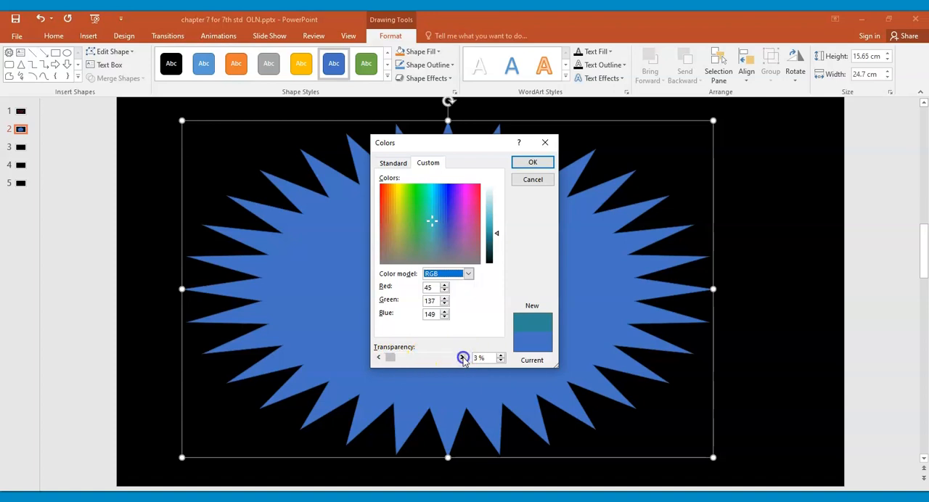
click(462, 358)
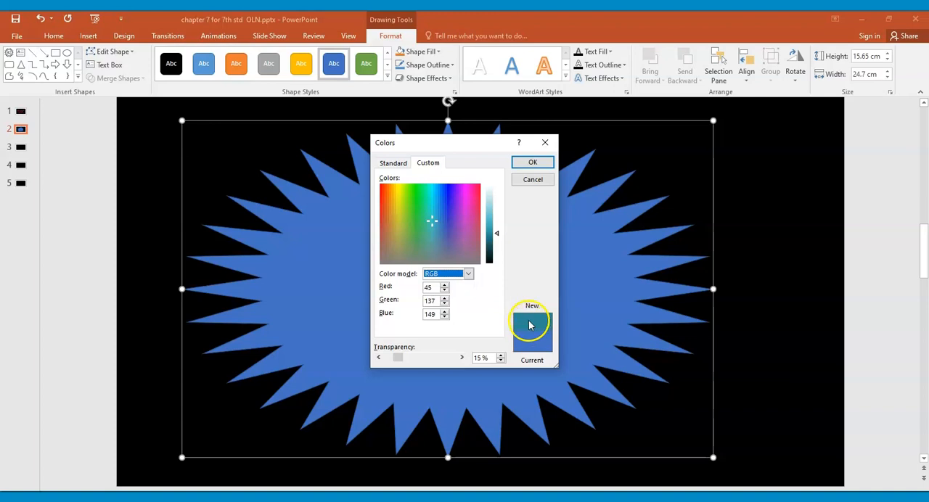
click(538, 163)
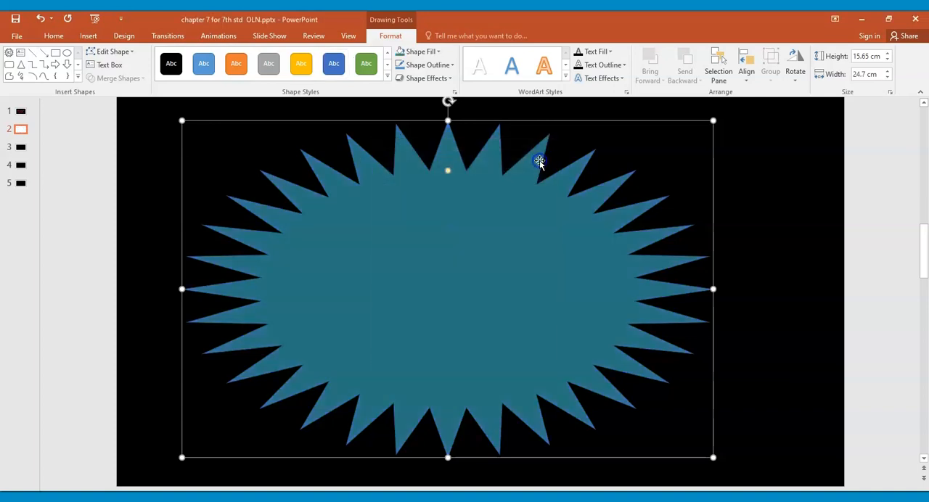
drag(448, 172, 446, 201)
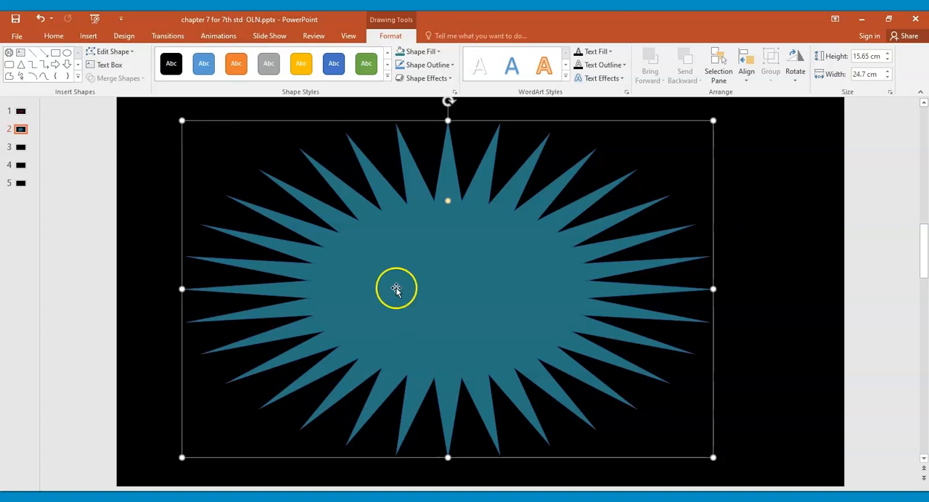
Step: Fill the star with the offline picture images (29).jpg from the Wallpapers folder on Local Disk (E:)
click(428, 53)
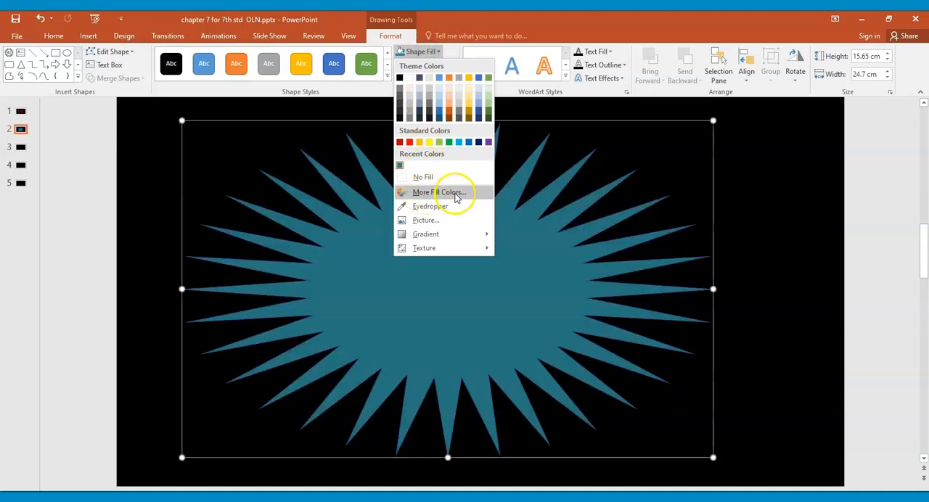
click(436, 221)
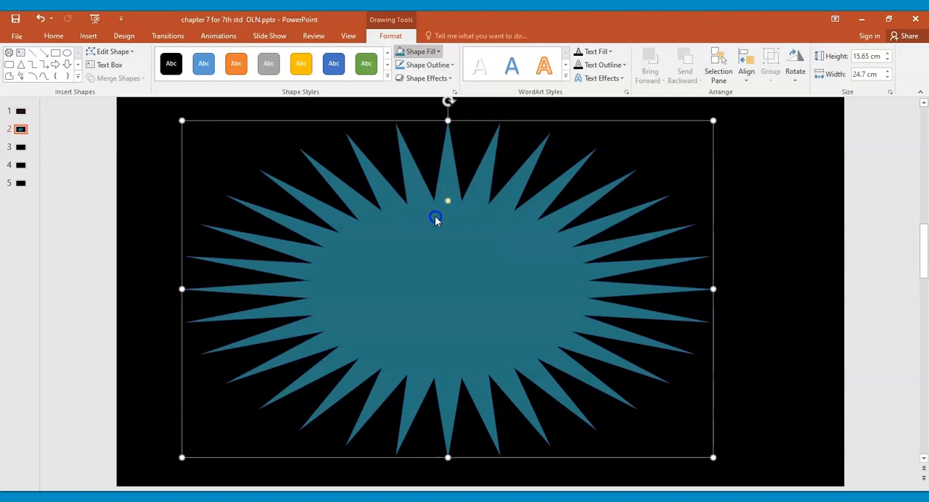
click(462, 291)
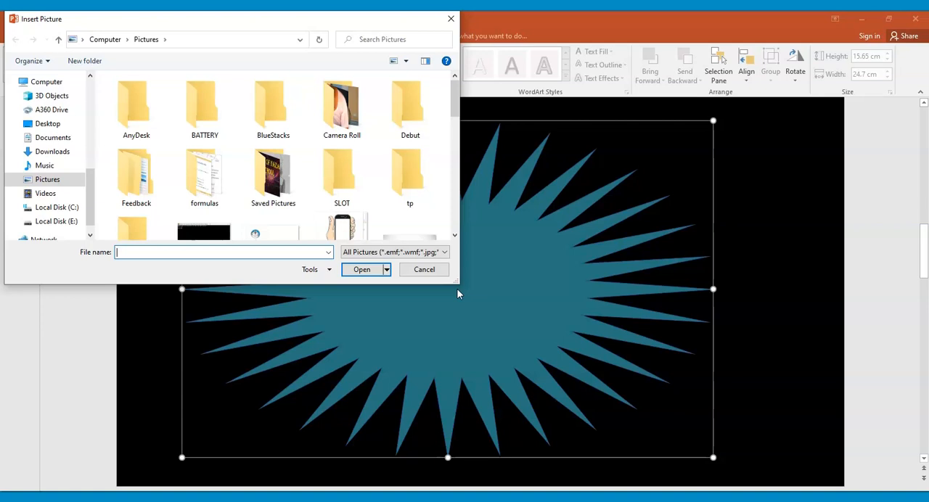
click(70, 227)
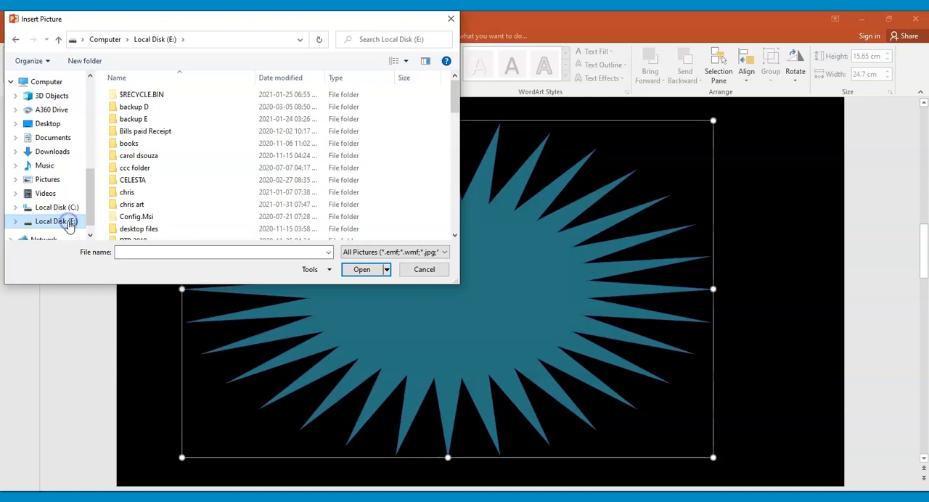
click(121, 194)
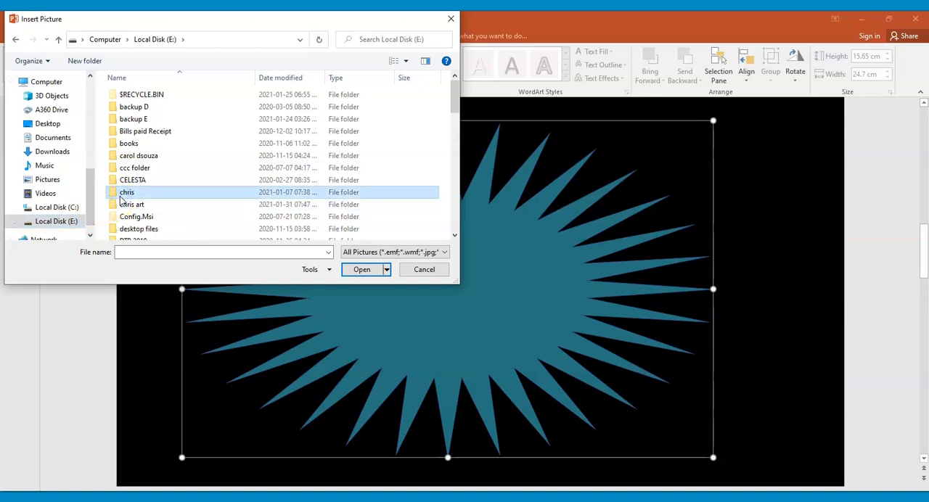
key(w)
click(125, 165)
double_click(124, 166)
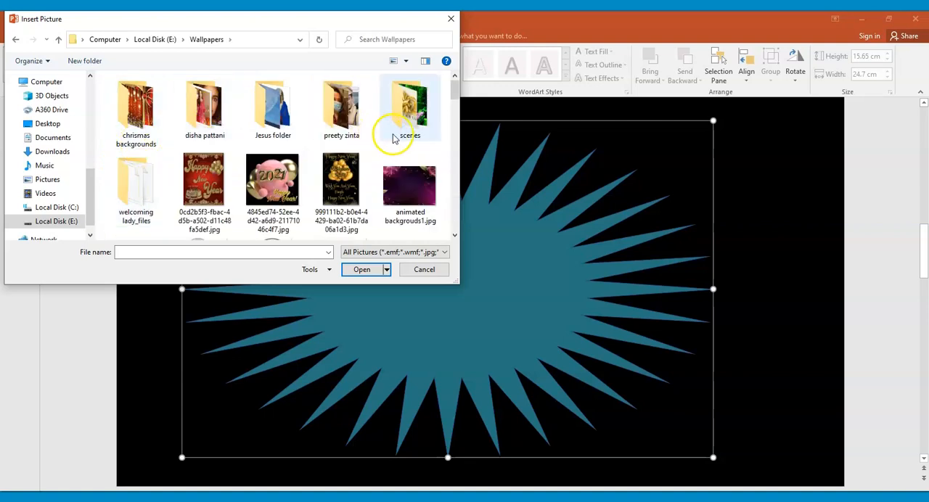
drag(453, 88, 453, 193)
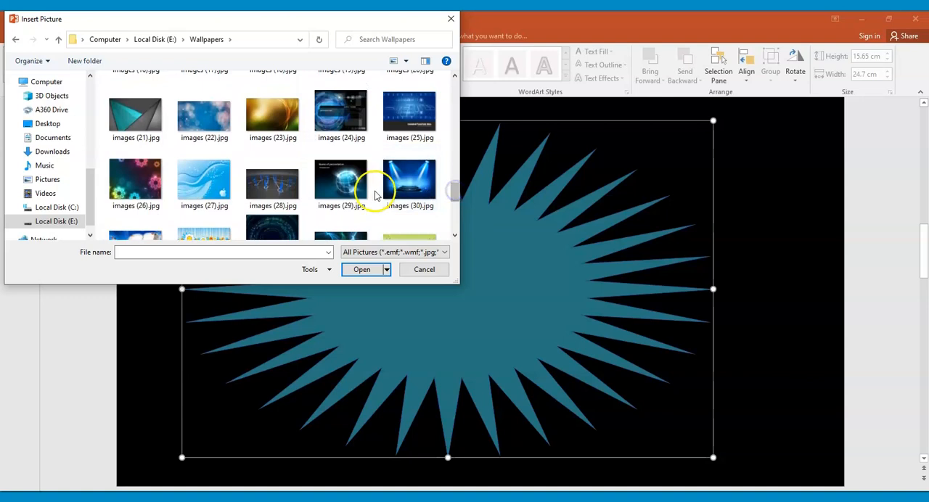
click(349, 189)
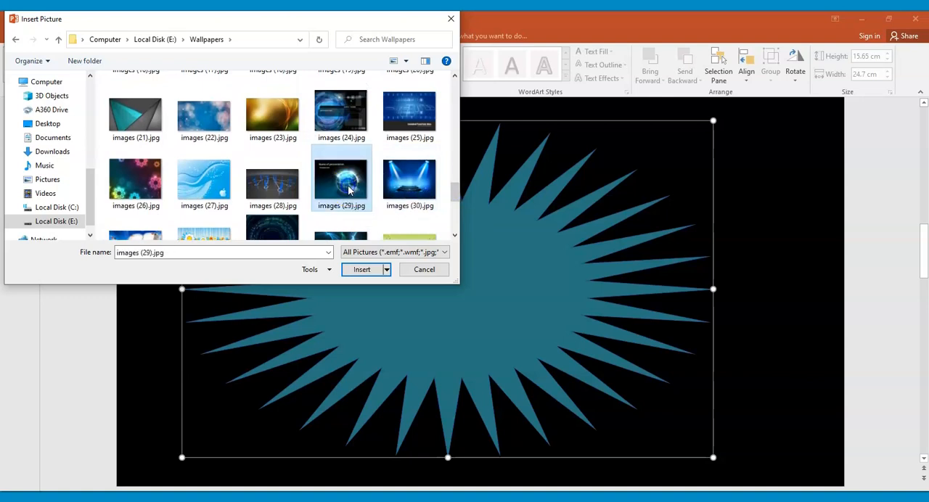
click(360, 270)
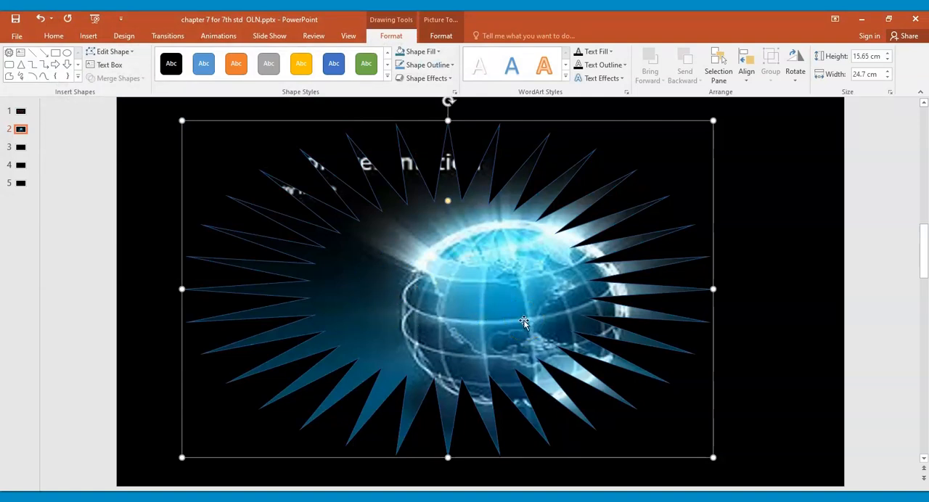
Step: Replace the star's picture fill with the offline Wallpapers picture 4845ed74-52ee-4d42-a6d9-21171046c4f7.jpg
click(484, 310)
click(436, 56)
click(434, 222)
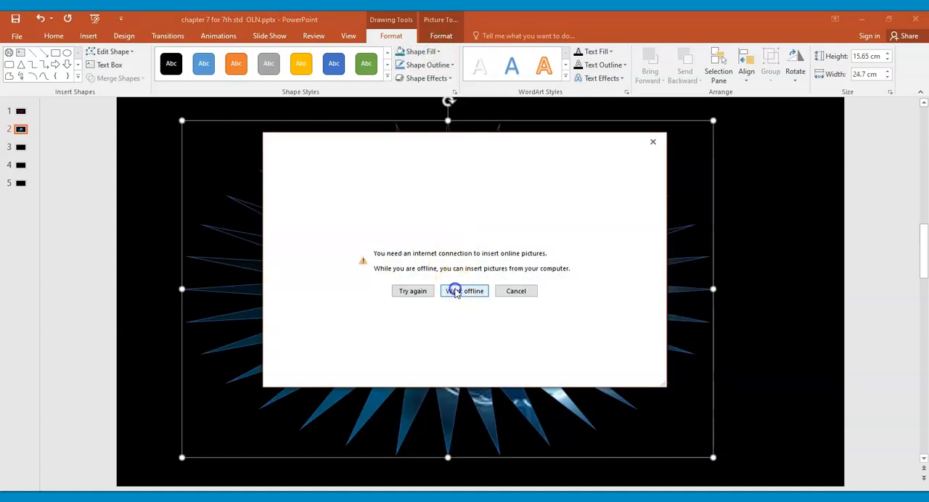
click(462, 291)
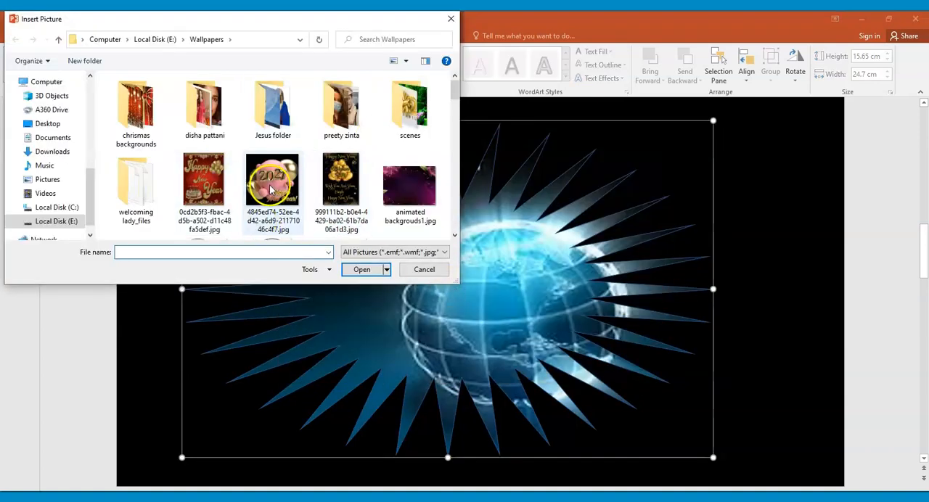
click(287, 203)
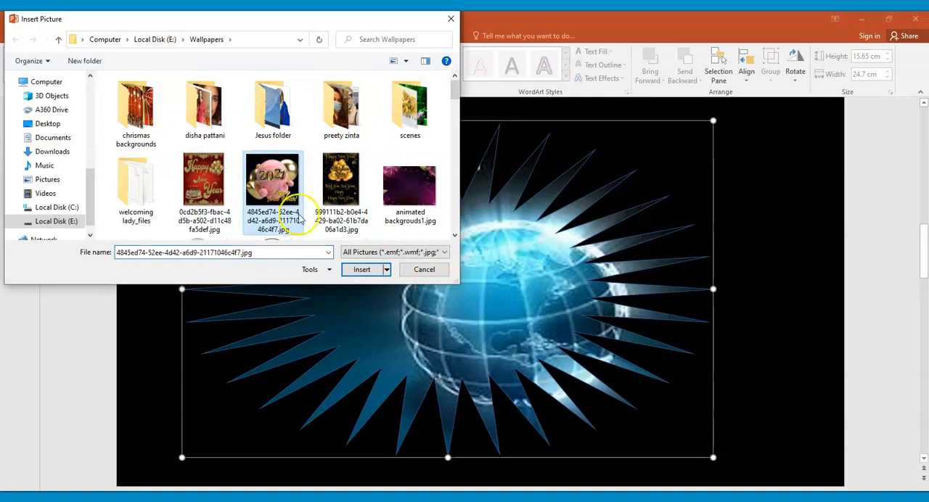
click(363, 270)
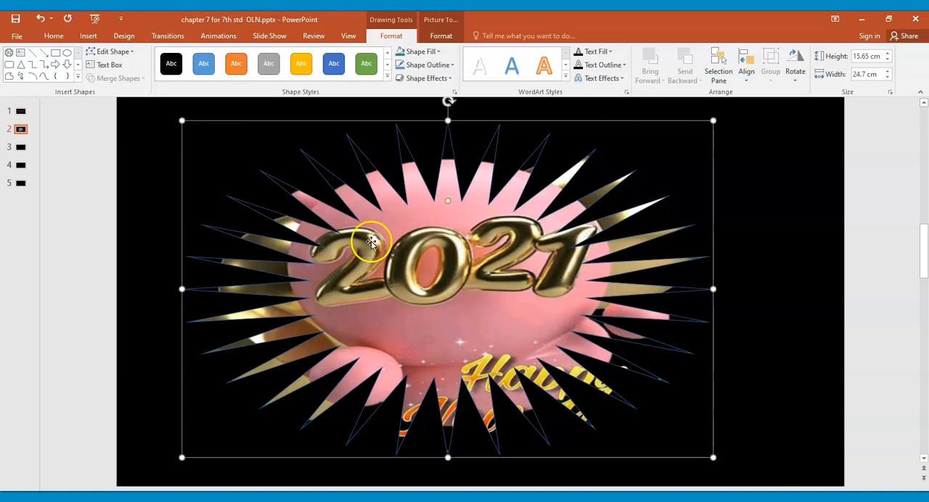
Step: Make the star's points shallower and change the picture-filled shape to a frame
click(448, 202)
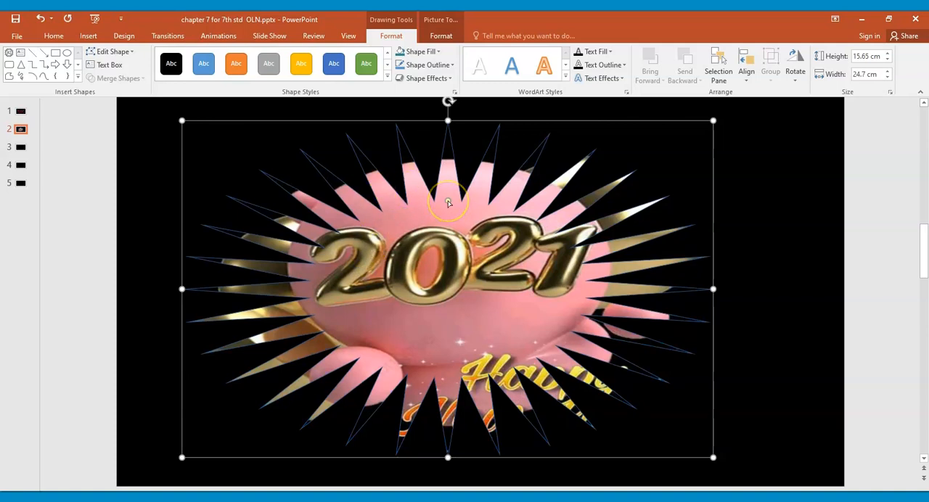
drag(448, 202, 440, 174)
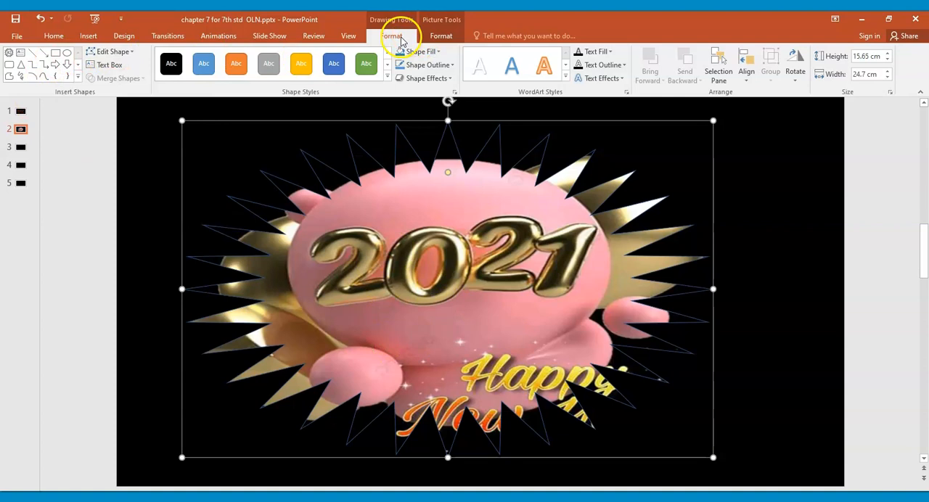
click(129, 54)
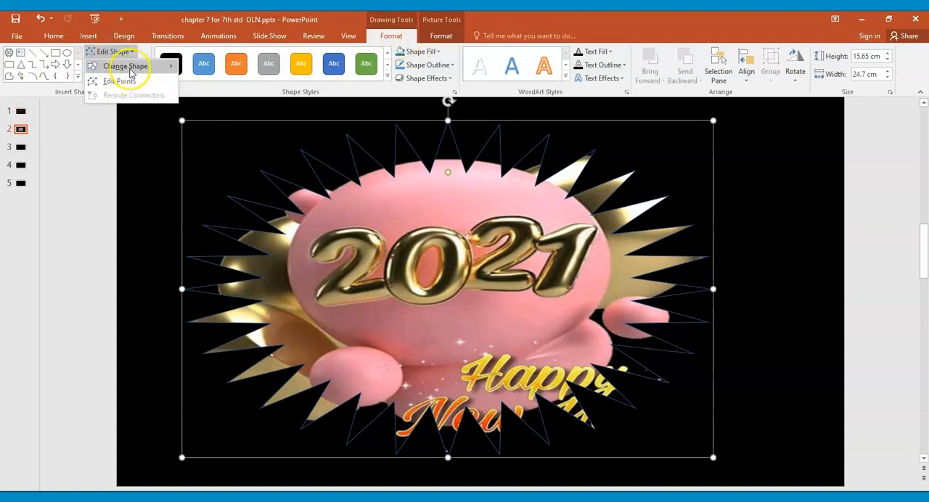
mouse_move(132, 67)
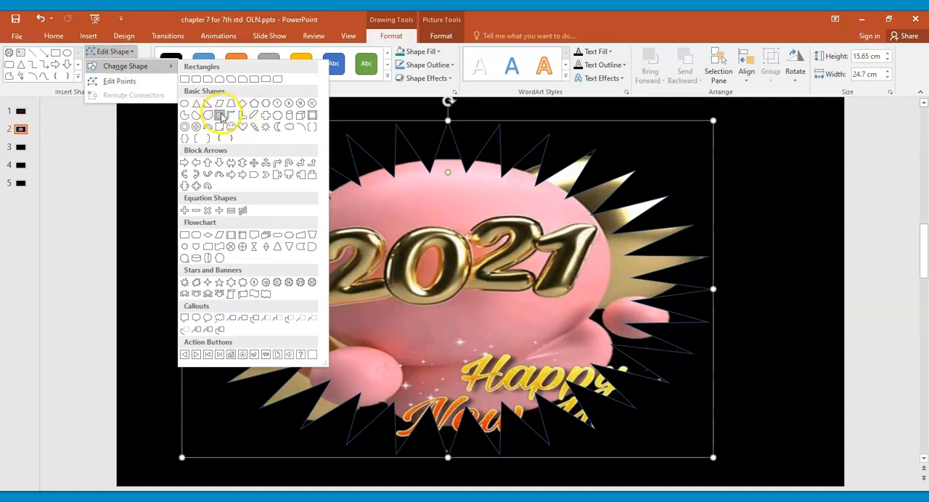
click(221, 116)
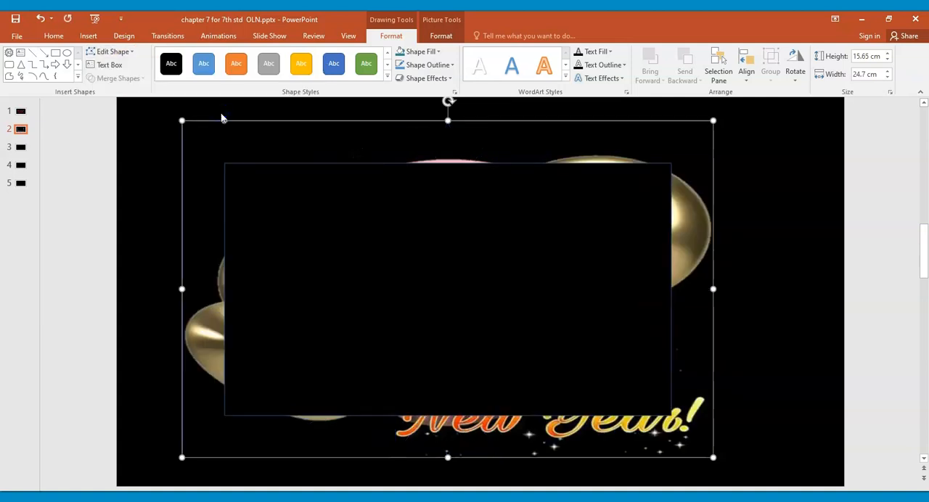
Step: Change the picture-filled frame to a curved down ribbon
click(111, 52)
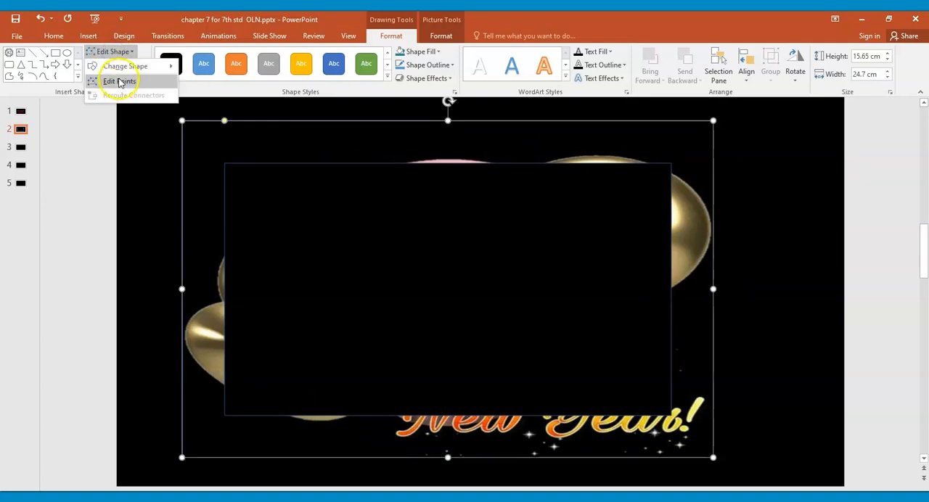
mouse_move(125, 66)
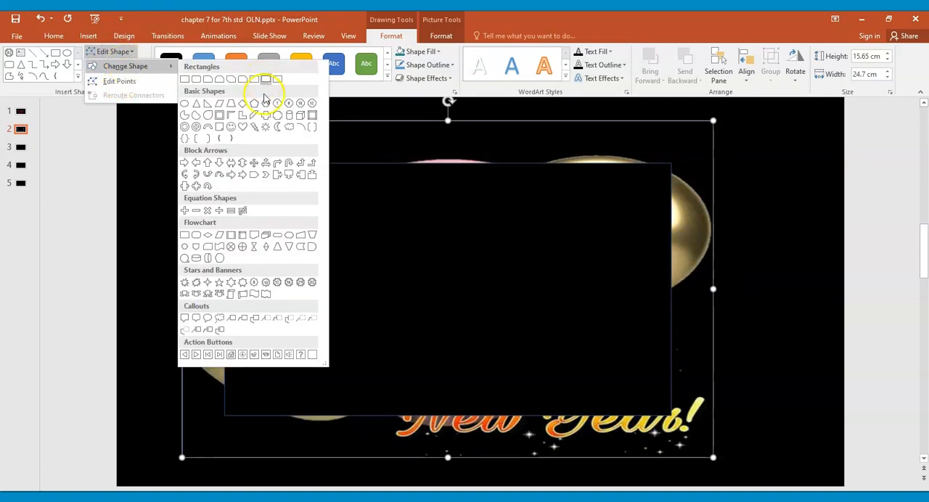
click(220, 294)
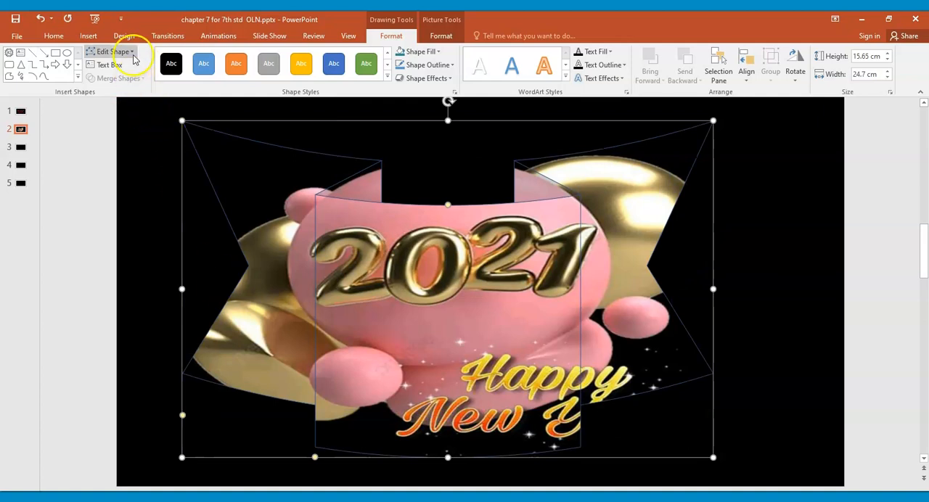
Step: Change the ribbon to a pentagon block arrow and shrink it to about 10.89 cm high, placed around the slide's vertical middle
click(133, 56)
mouse_move(124, 66)
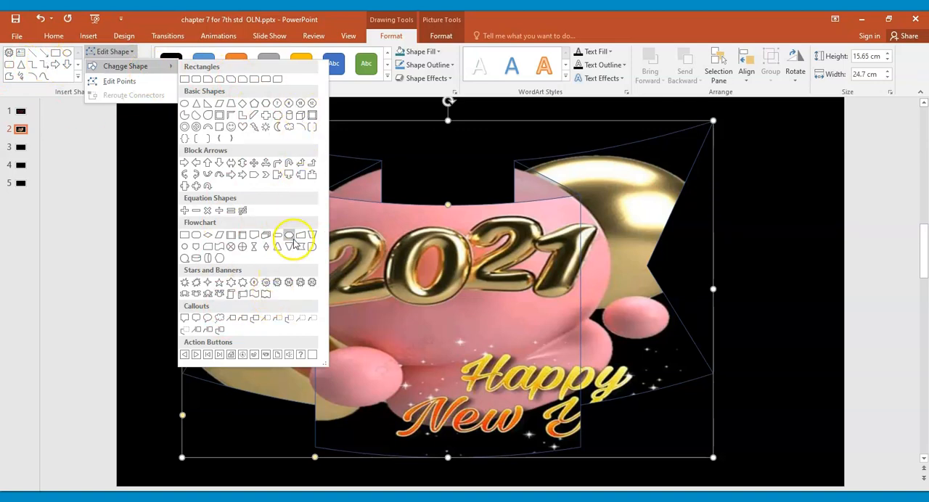
click(254, 175)
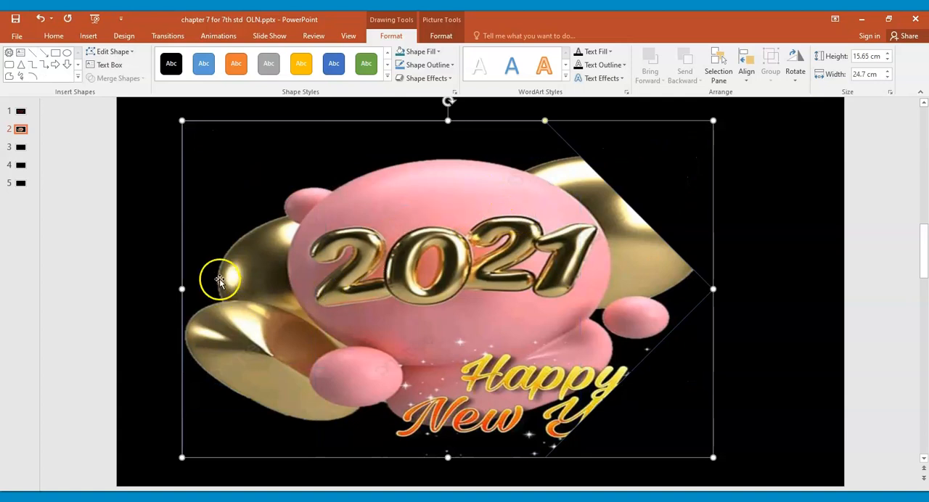
drag(447, 121, 448, 223)
drag(432, 309, 421, 255)
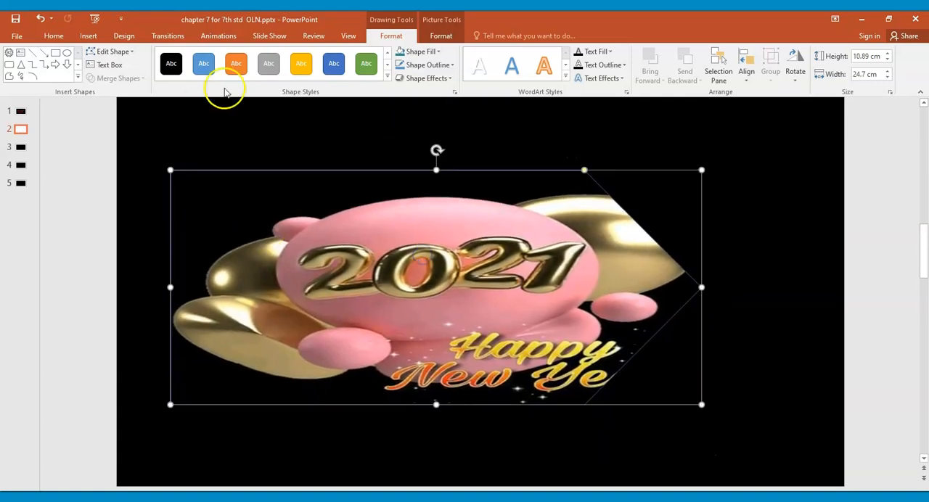
Step: Change the pentagon arrow to a 10-point star and stretch its height to about 13.32 cm
click(127, 52)
mouse_move(122, 66)
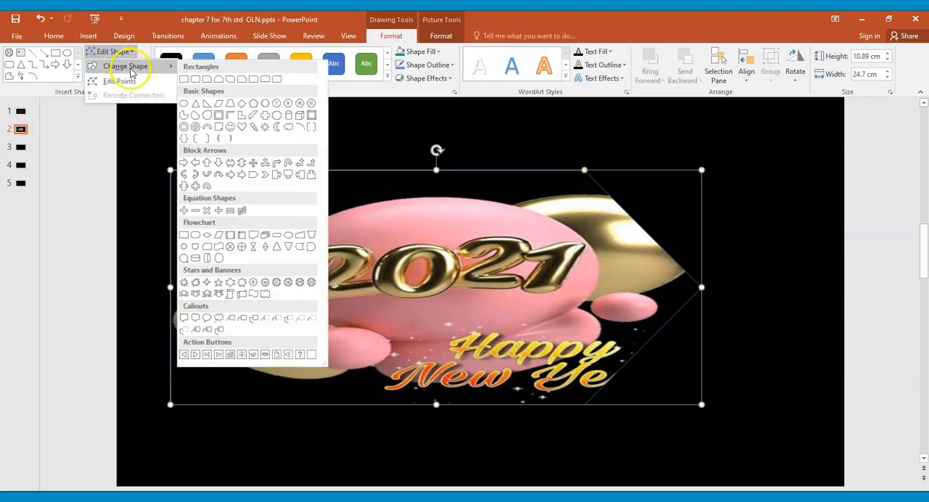
click(267, 284)
drag(435, 403, 435, 434)
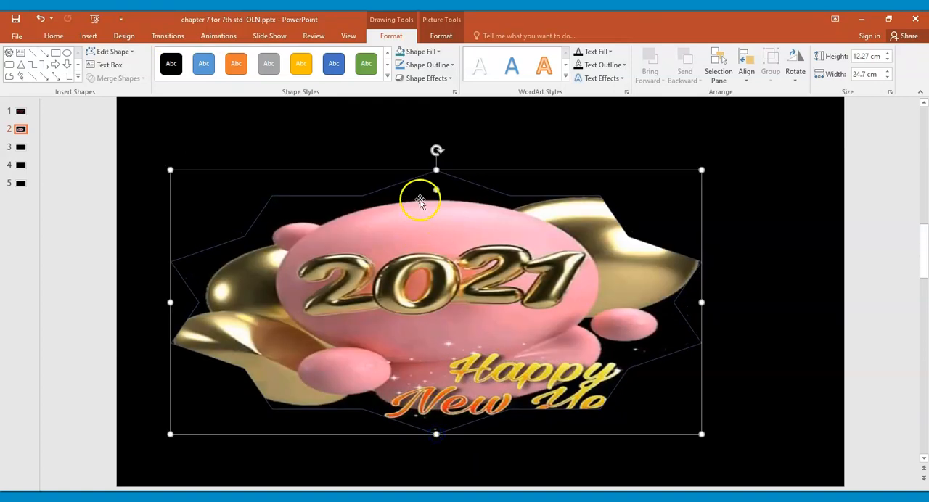
drag(436, 170, 436, 147)
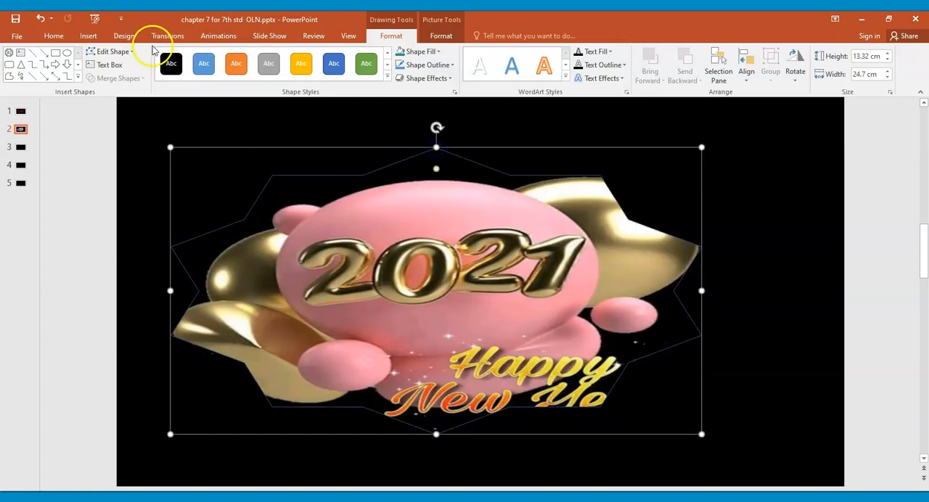
Step: Change the 10-point star to a moon and make its crescent thinner
click(124, 52)
mouse_move(138, 69)
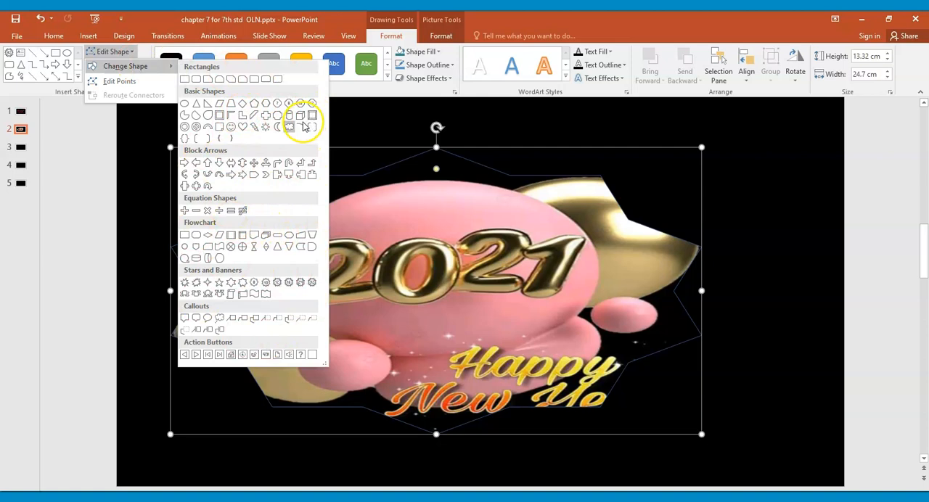
click(278, 128)
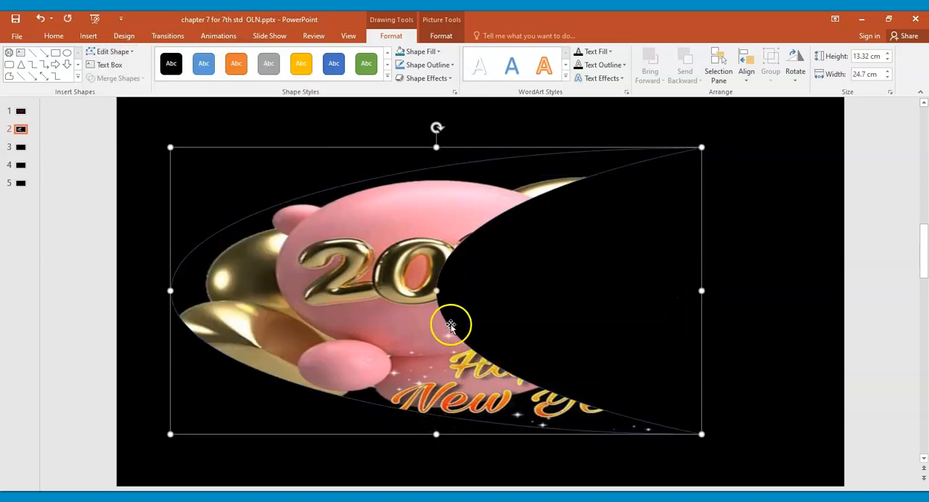
drag(437, 291, 385, 291)
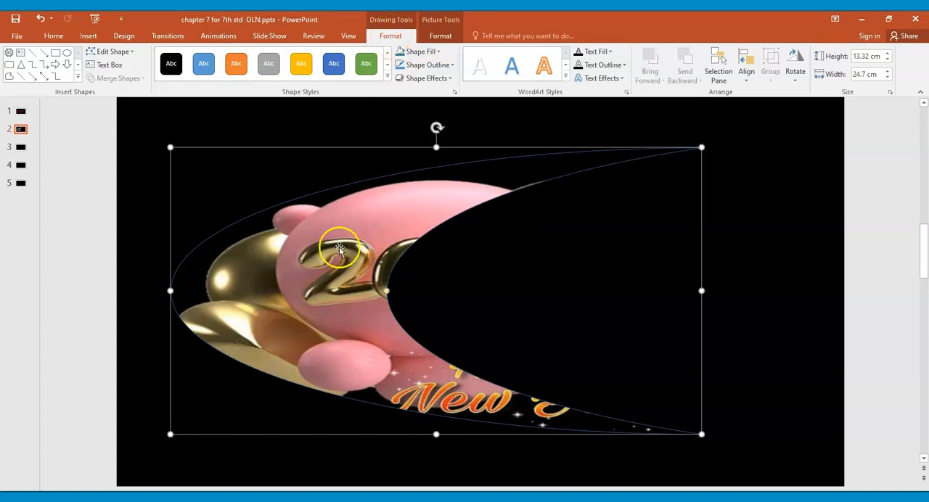
Step: Give the moon a 4½ pt picture border with the Dash line style
click(440, 36)
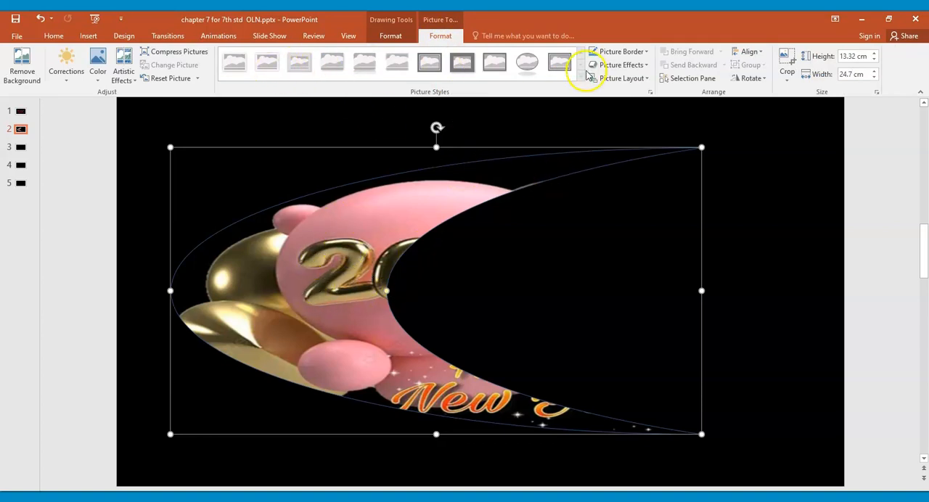
click(636, 52)
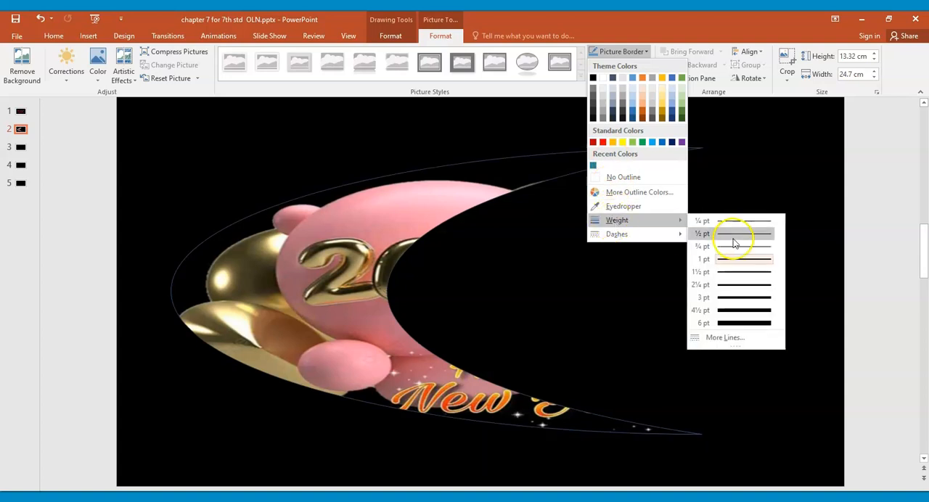
mouse_move(642, 233)
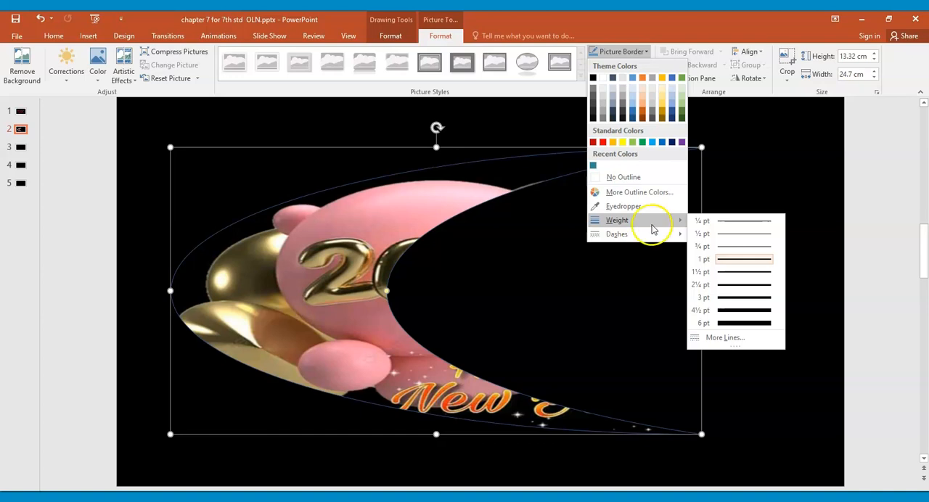
click(743, 316)
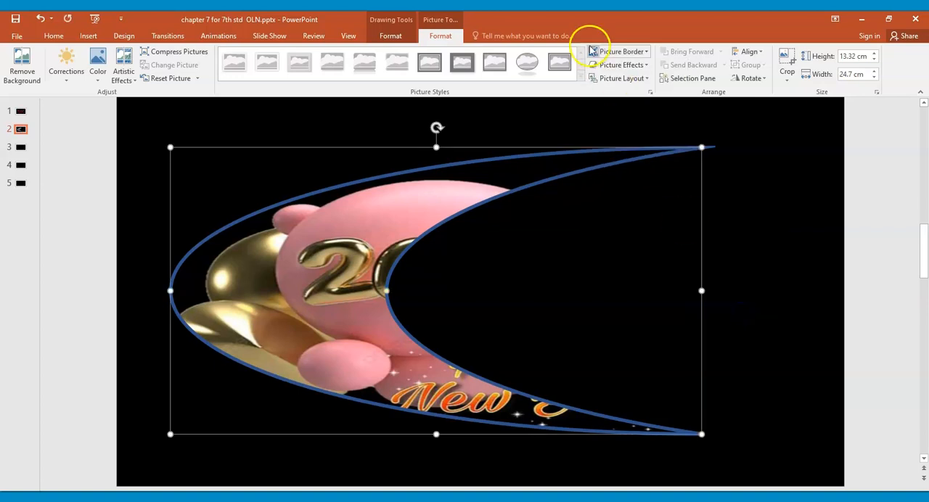
click(619, 52)
mouse_move(630, 235)
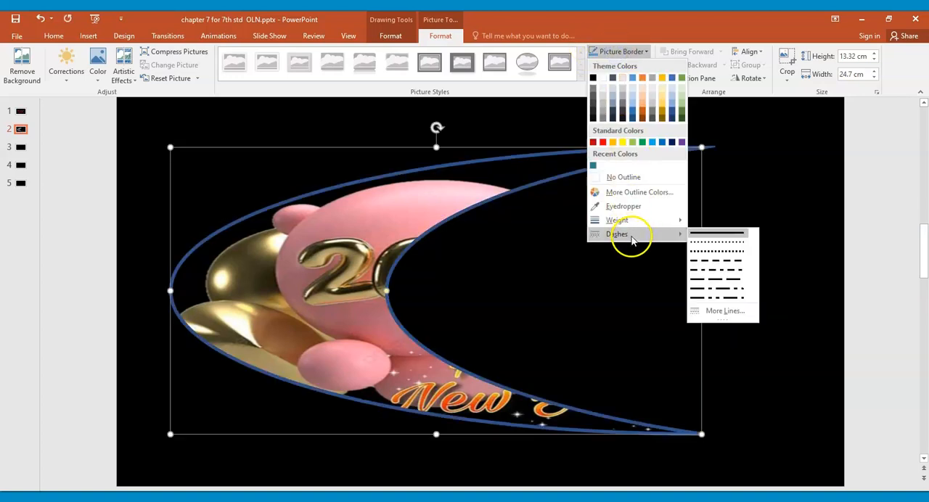
click(715, 262)
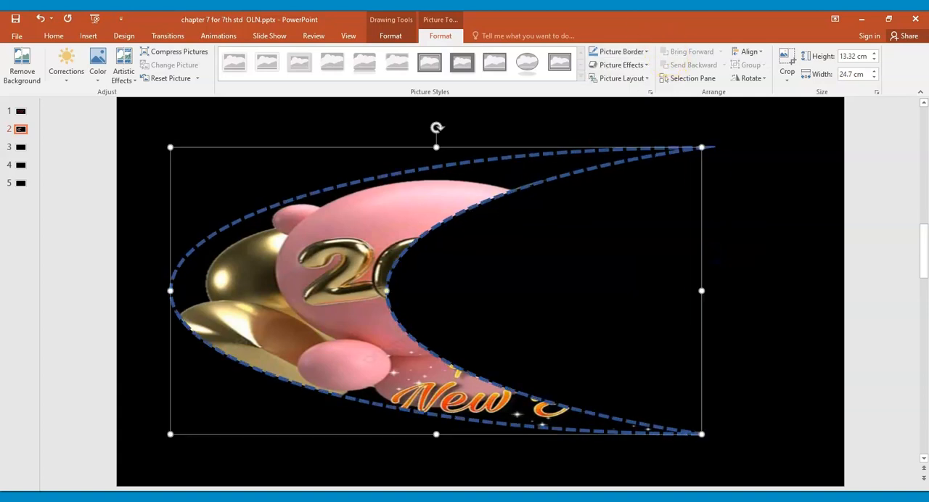
Step: Apply the Preset 12 picture effect to the moon
click(641, 65)
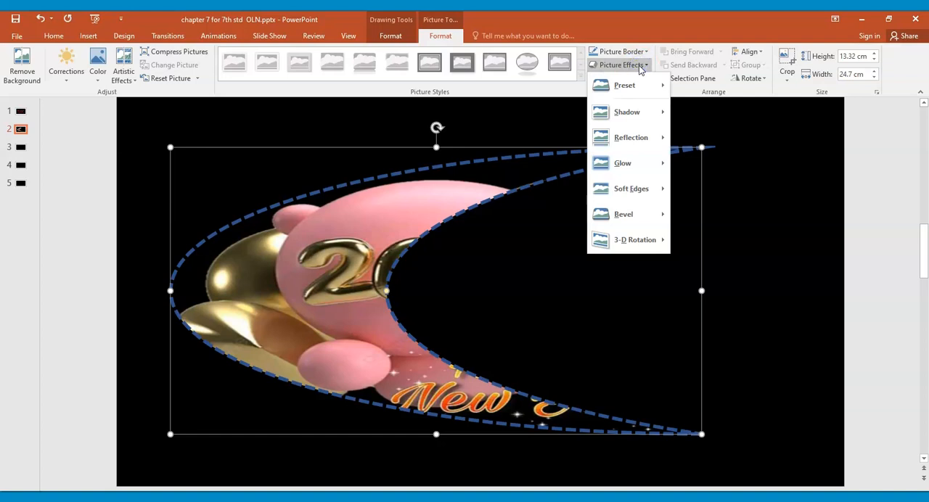
mouse_move(643, 85)
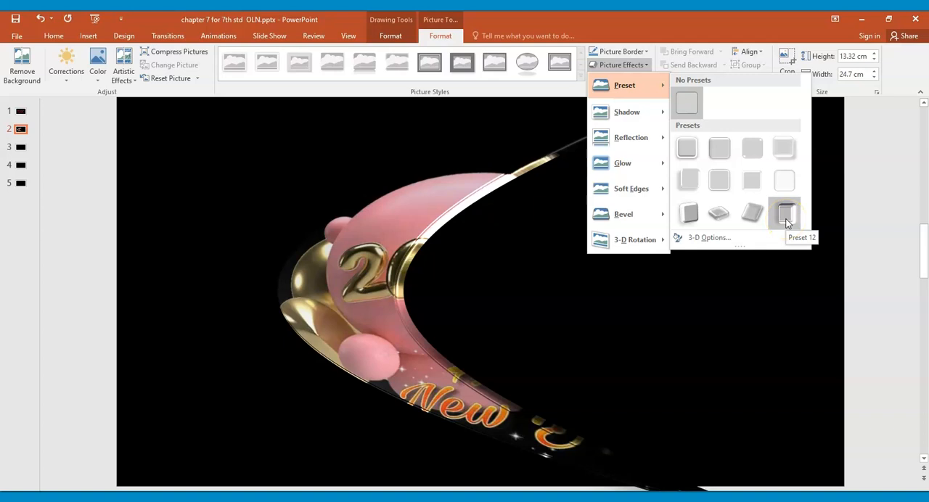
click(787, 223)
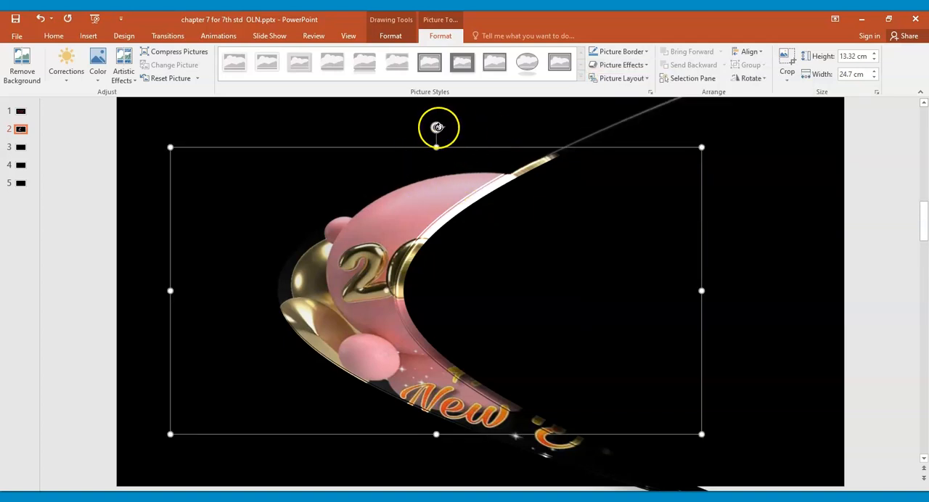
Step: Resize the moon to about 10.7 cm high and 11.11 cm wide, and rotate it near the slide's middle with its tips pointing up
drag(437, 128, 357, 196)
drag(262, 167, 370, 278)
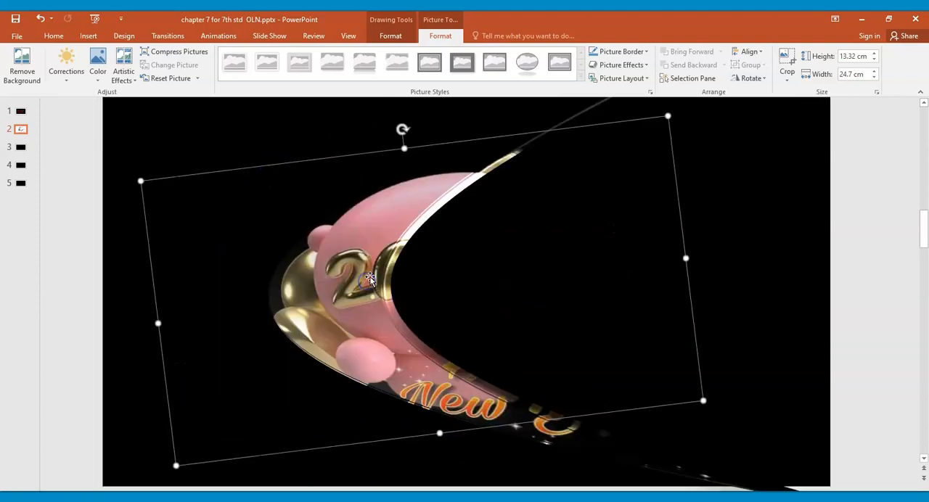
drag(669, 115, 385, 207)
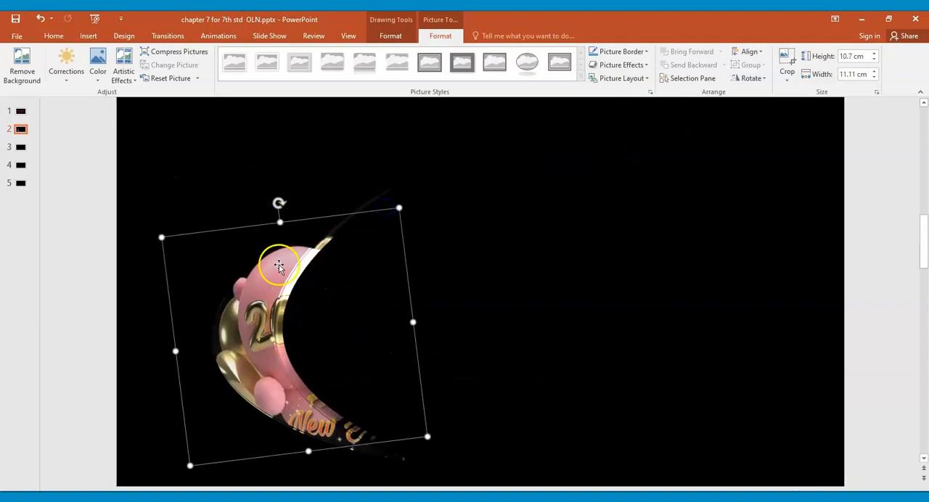
drag(260, 342, 336, 342)
drag(355, 203, 291, 335)
drag(386, 371, 456, 362)
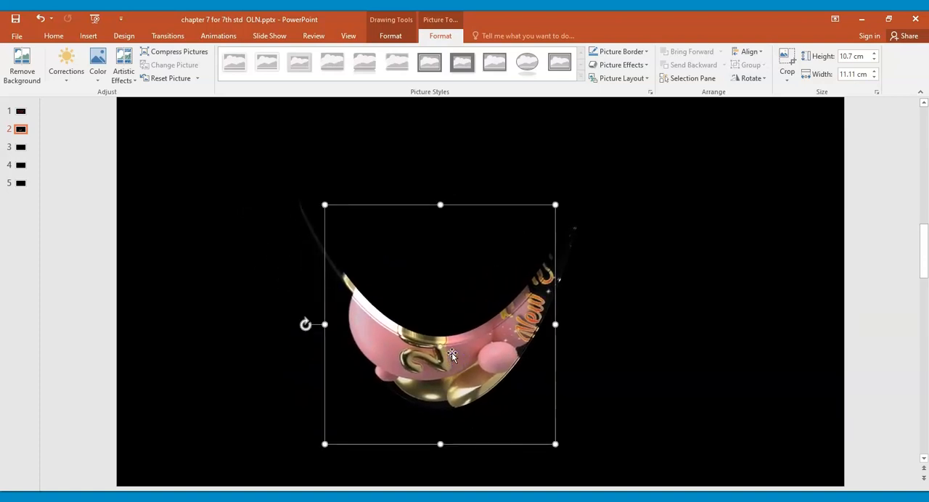
Step: Add the Below perspective shadow to the moon picture
click(628, 53)
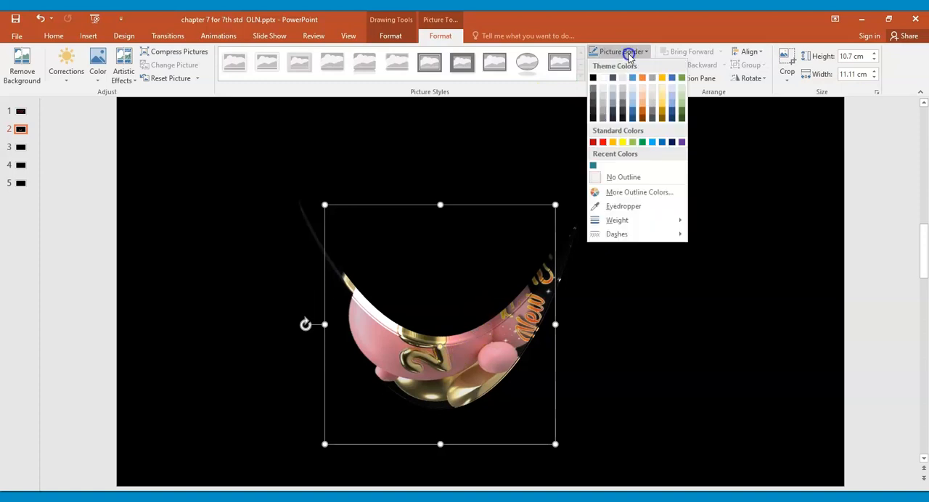
click(629, 55)
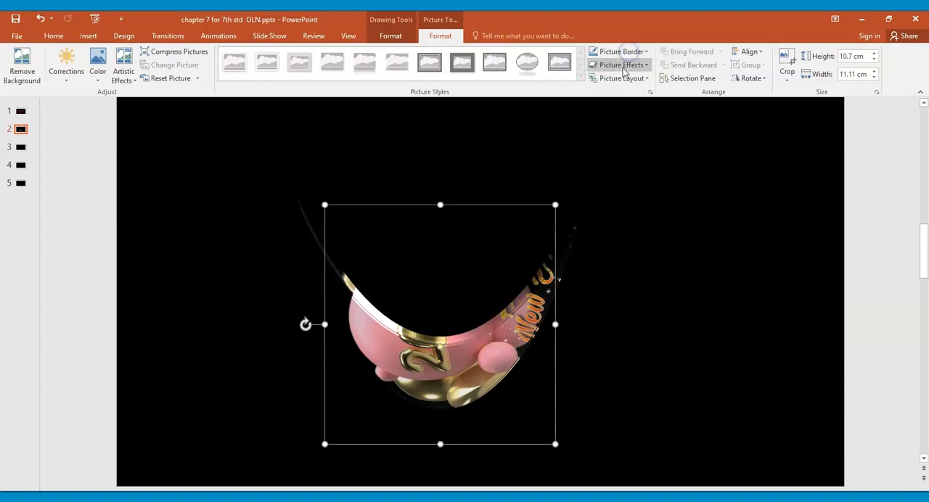
click(622, 66)
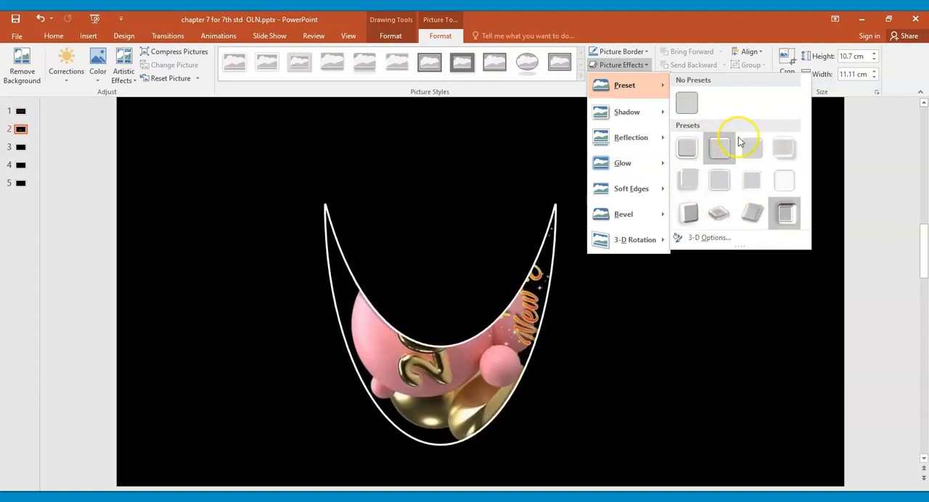
mouse_move(628, 112)
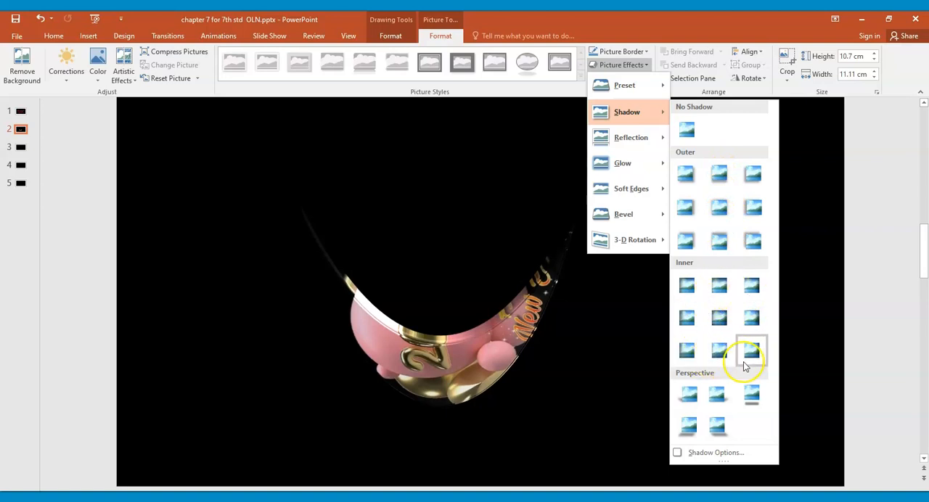
click(753, 397)
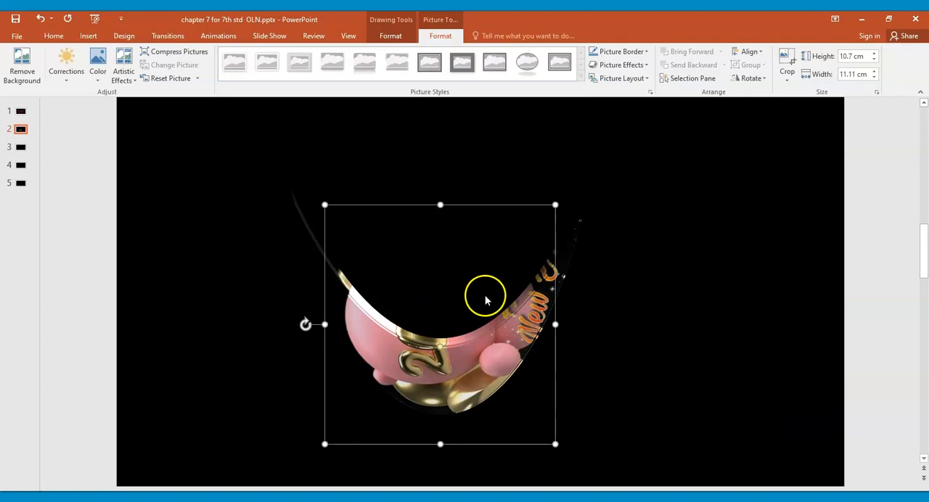
Step: Open the moon's detailed shadow options and try standard Yellow followed by Light Blue as the shadow colour
click(646, 66)
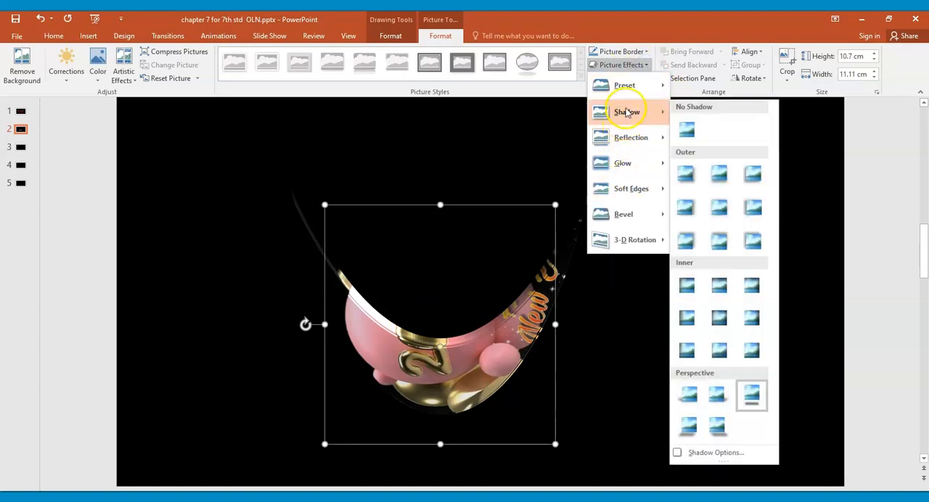
click(716, 453)
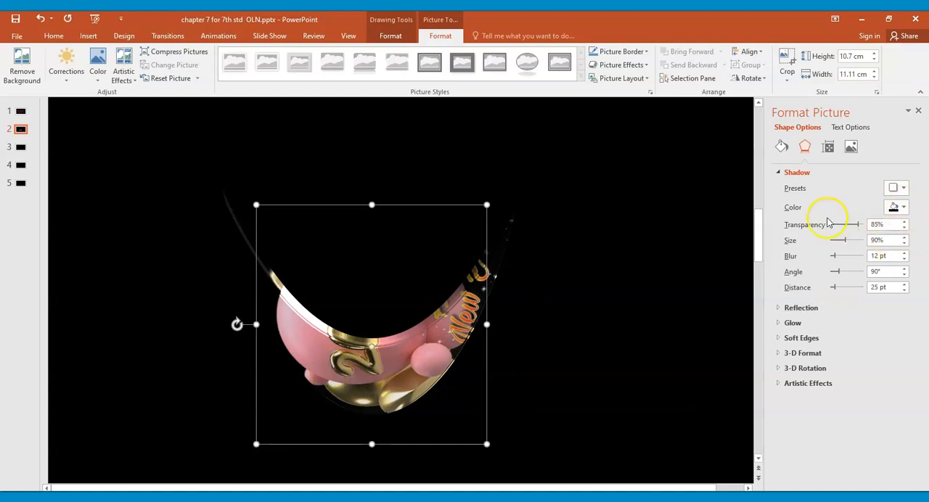
click(904, 209)
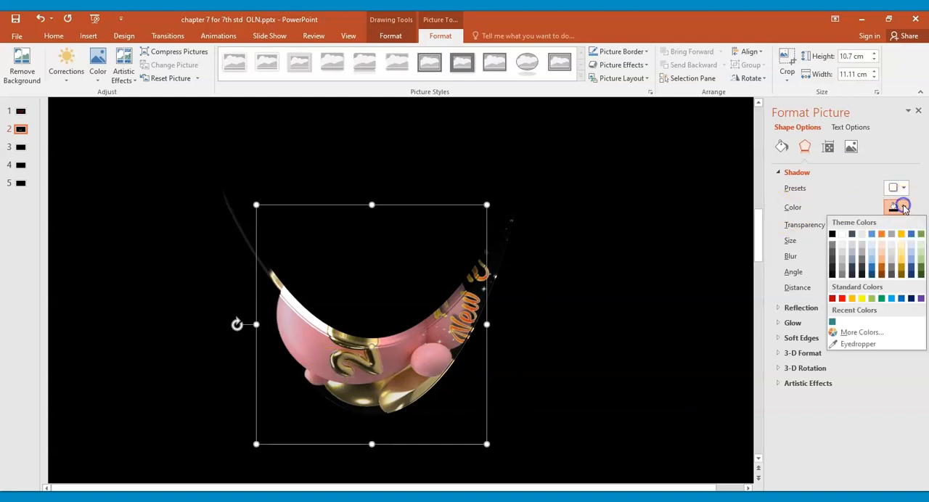
click(864, 303)
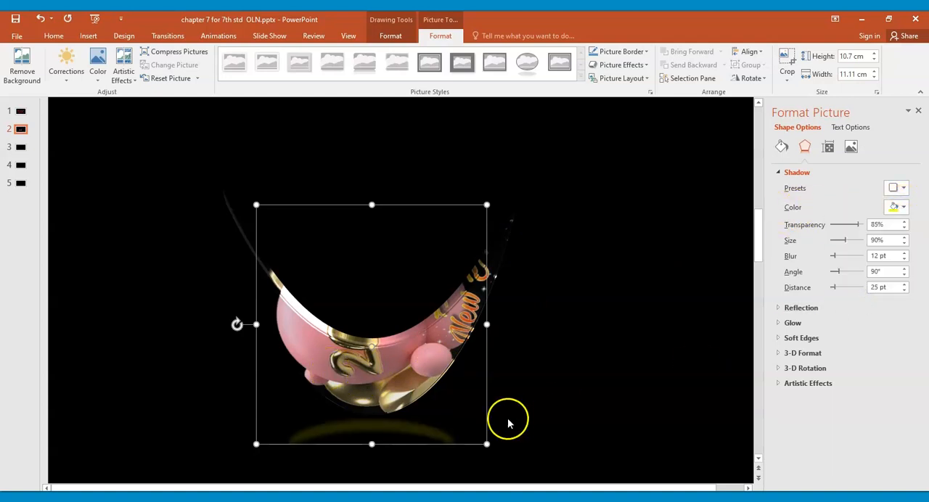
click(905, 209)
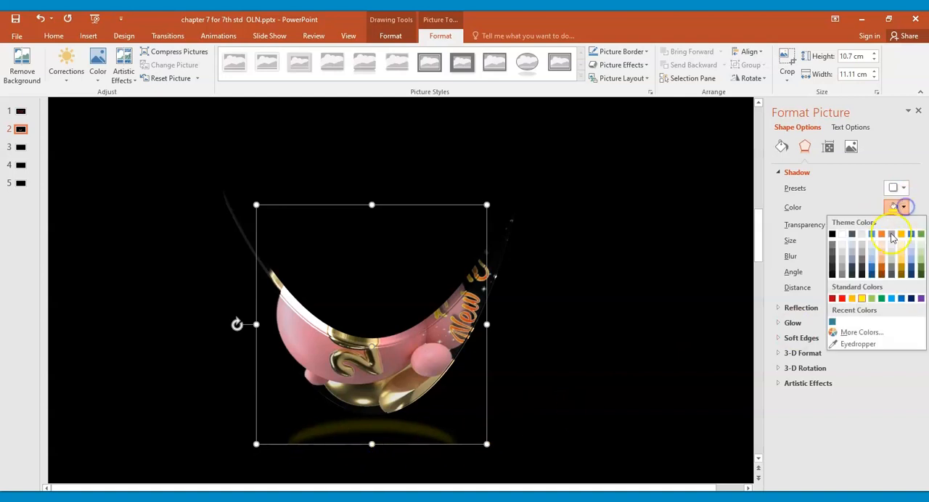
click(892, 302)
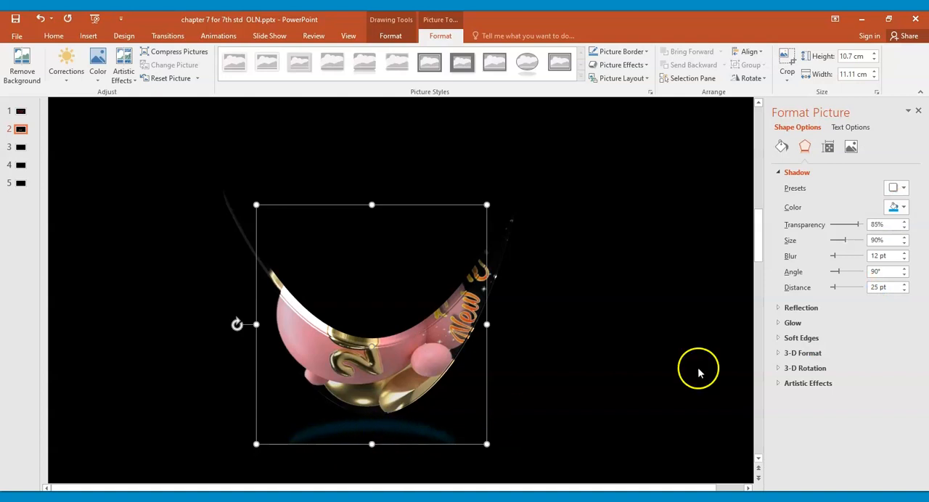
Step: Set the moon's shadow colour to standard Yellow and reduce the shadow's transparency to about 6%
click(903, 209)
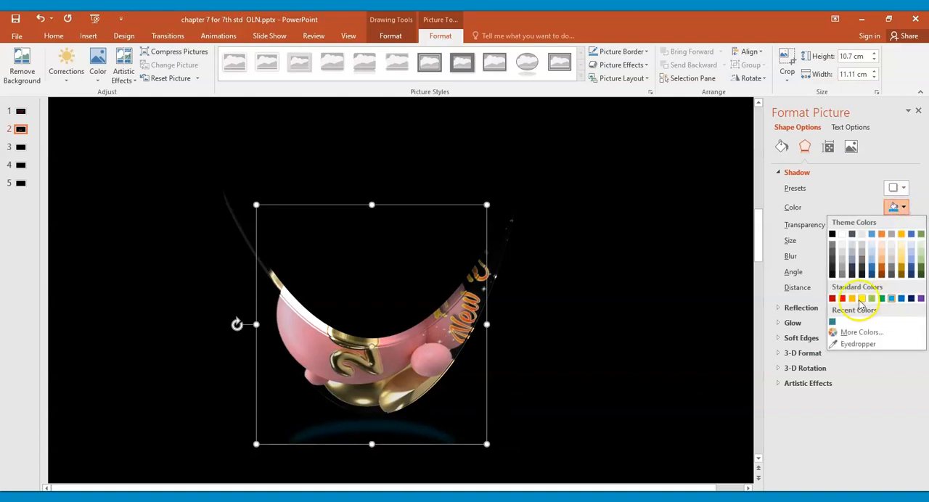
click(859, 299)
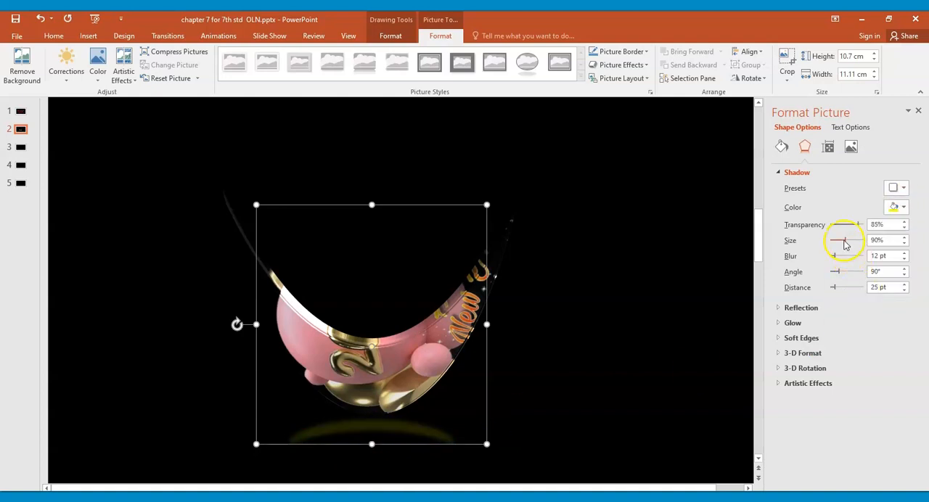
drag(857, 227, 834, 231)
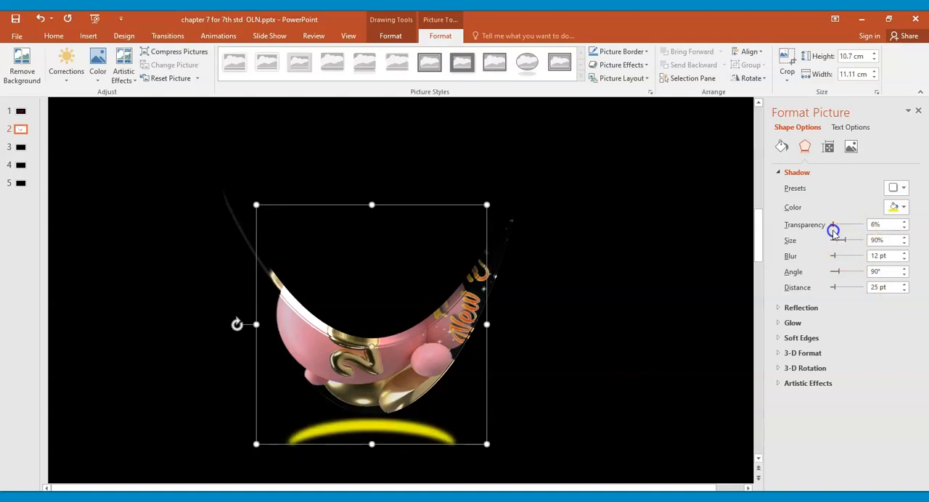